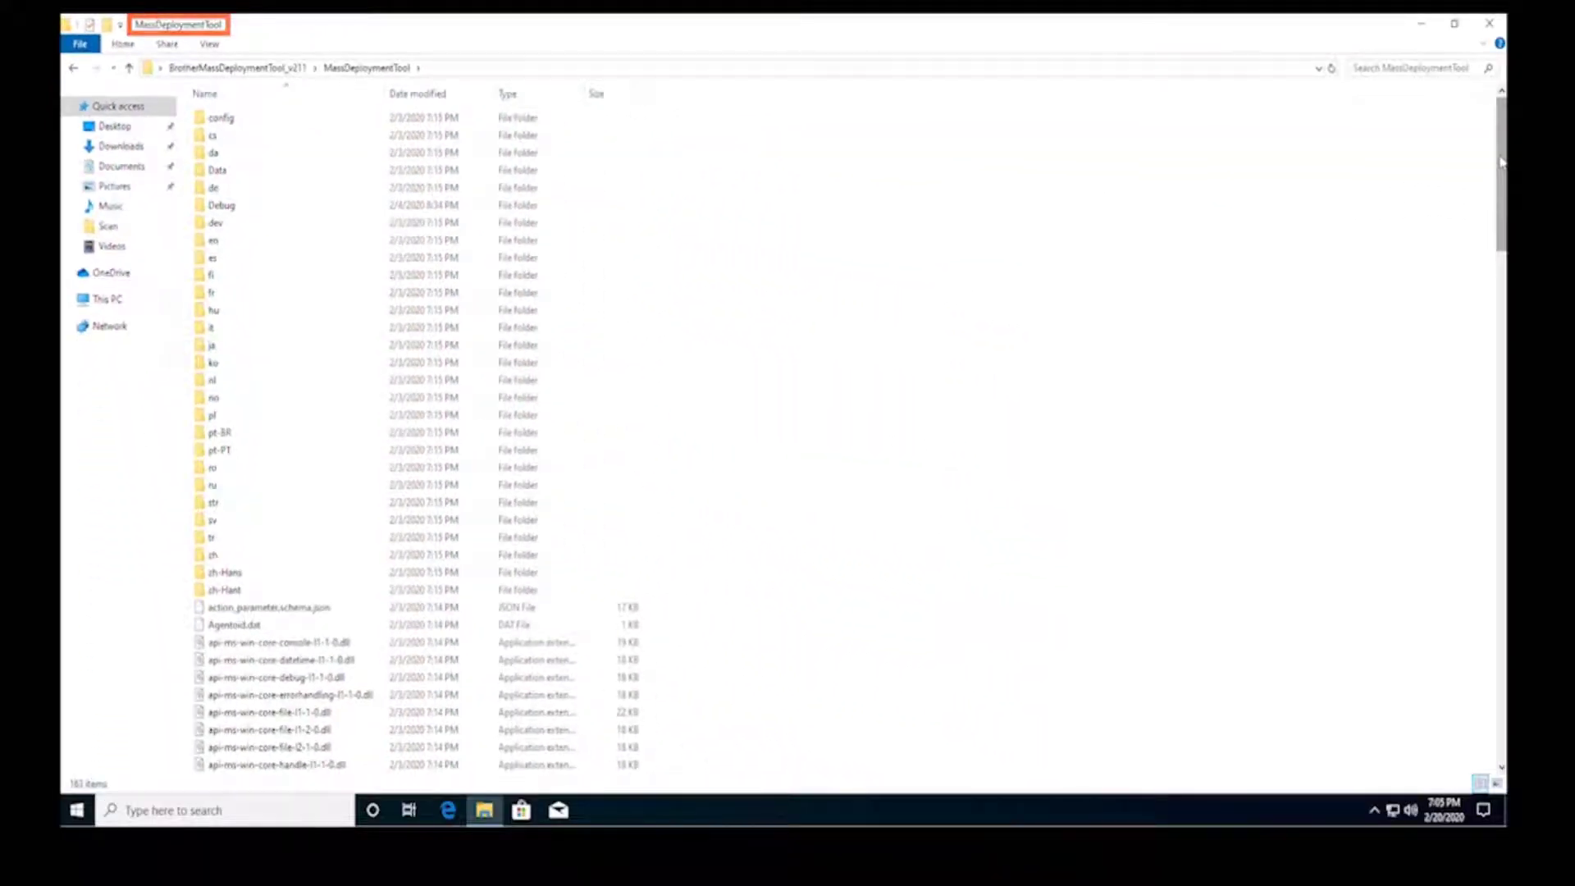
# - Scroll the MassDeploymentTool folder until MassDeploymentTool.exe is visible
pyautogui.scroll(-18, 1503, 161)
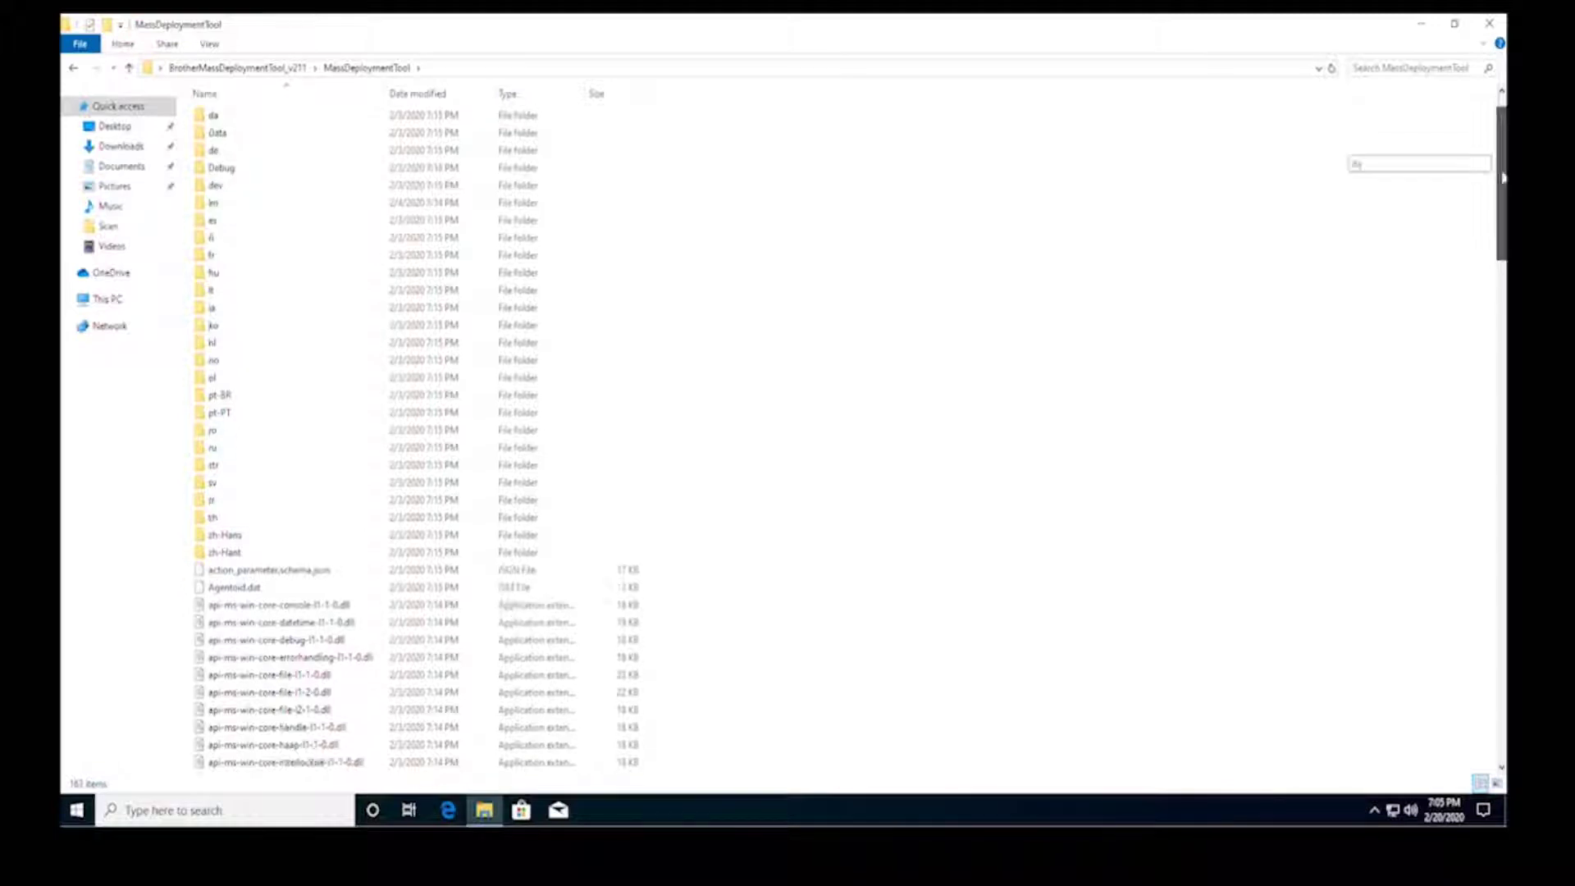
pyautogui.scroll(-9, 1395, 156)
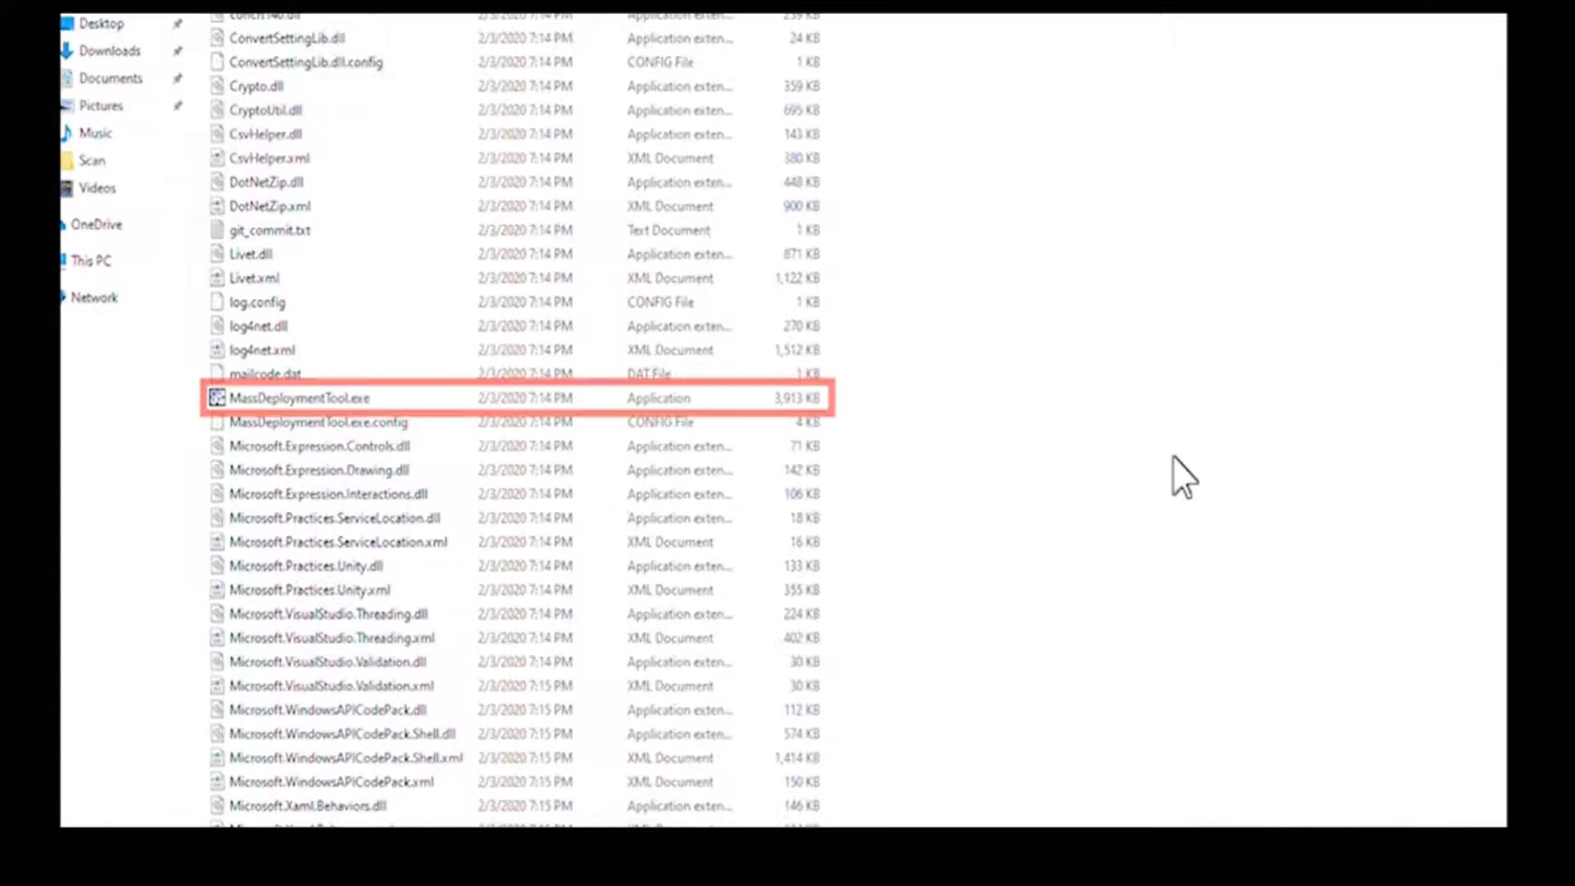
# - Launch MassDeploymentTool.exe, accept the licence, and choose not to import BRAdmin Professional 4 data
pyautogui.click(271, 399)
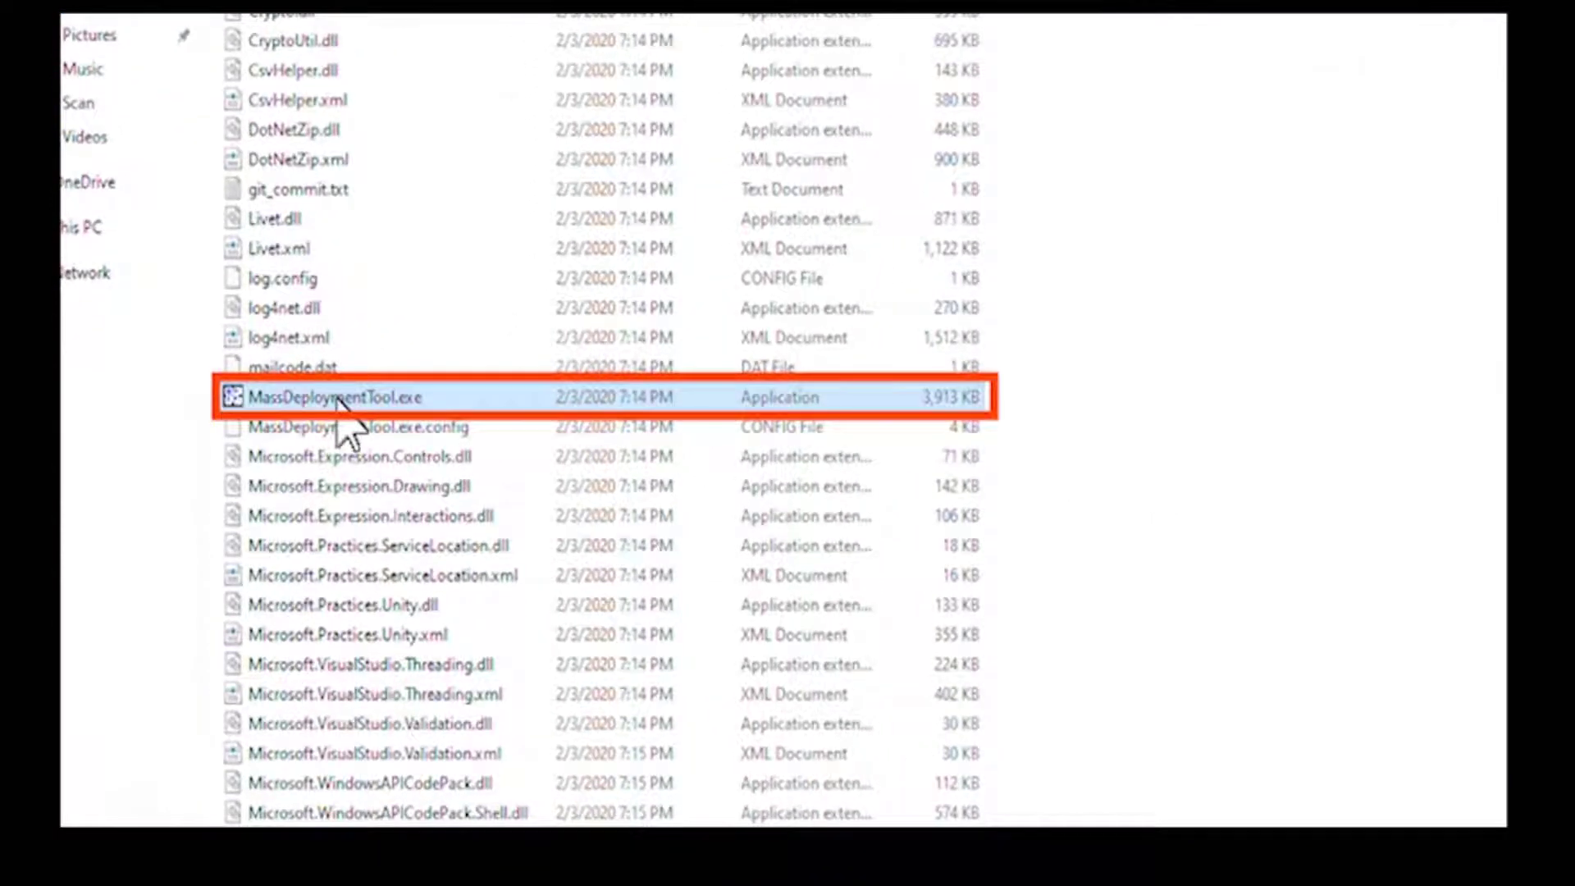
pyautogui.doubleClick(337, 399)
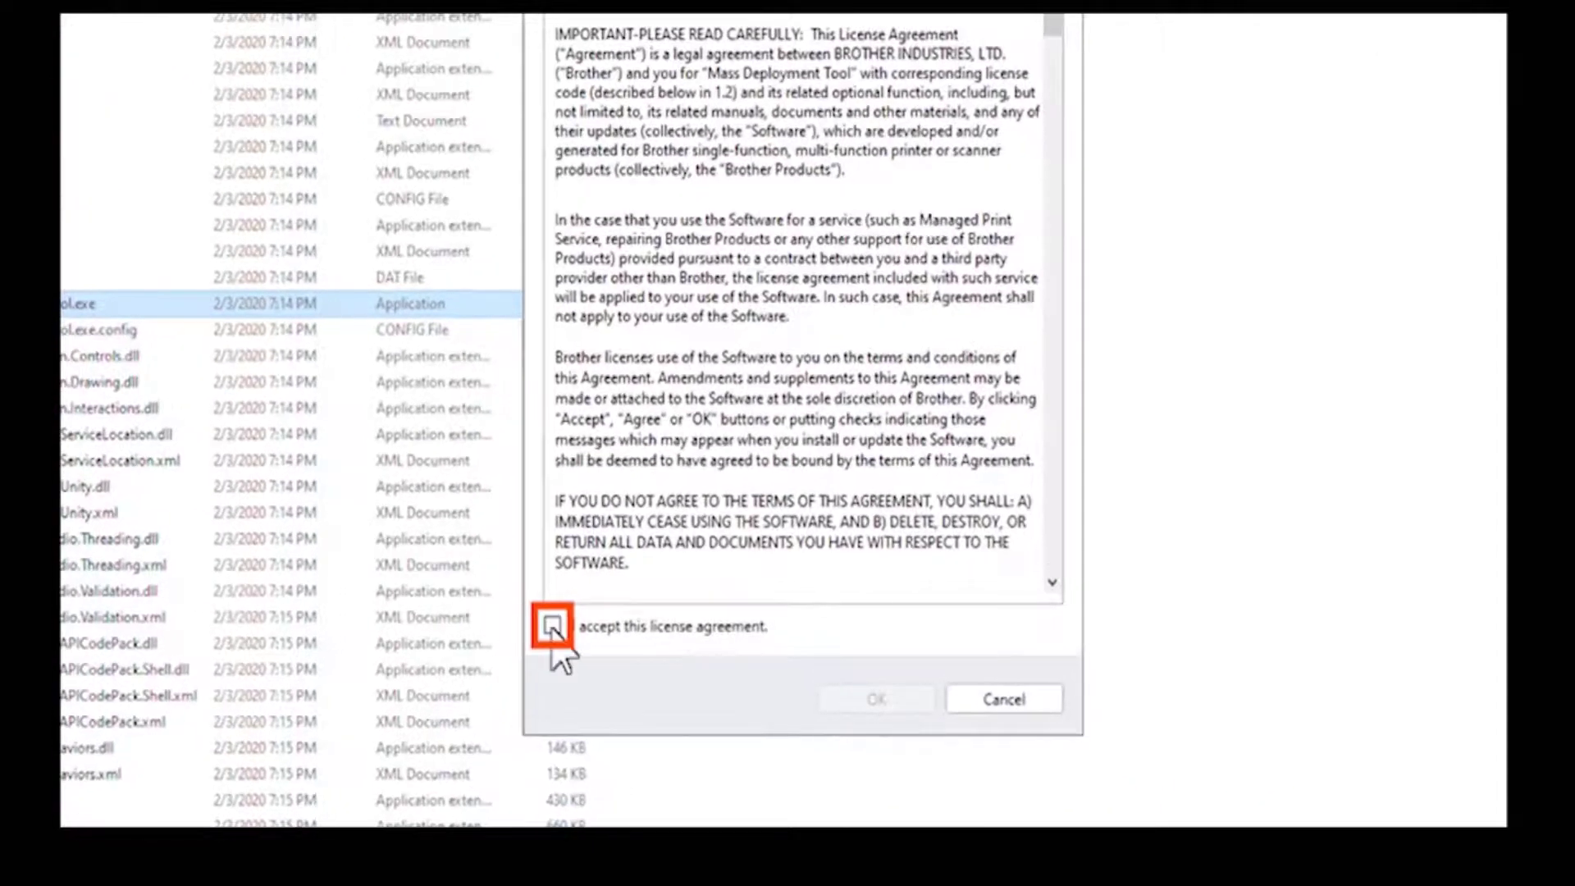
pyautogui.click(552, 627)
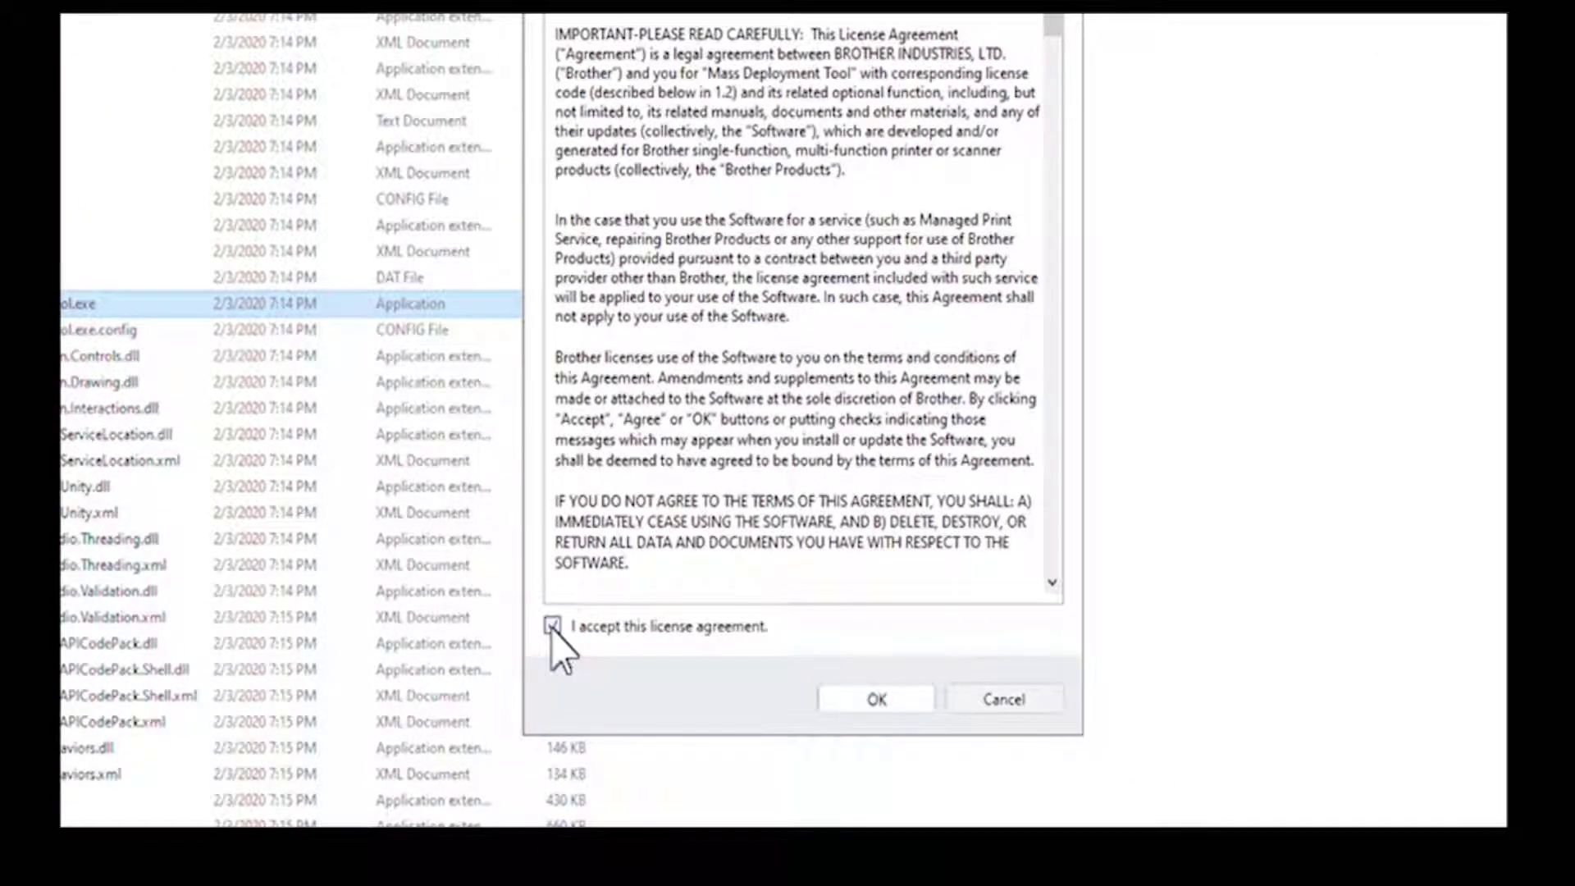
pyautogui.click(876, 701)
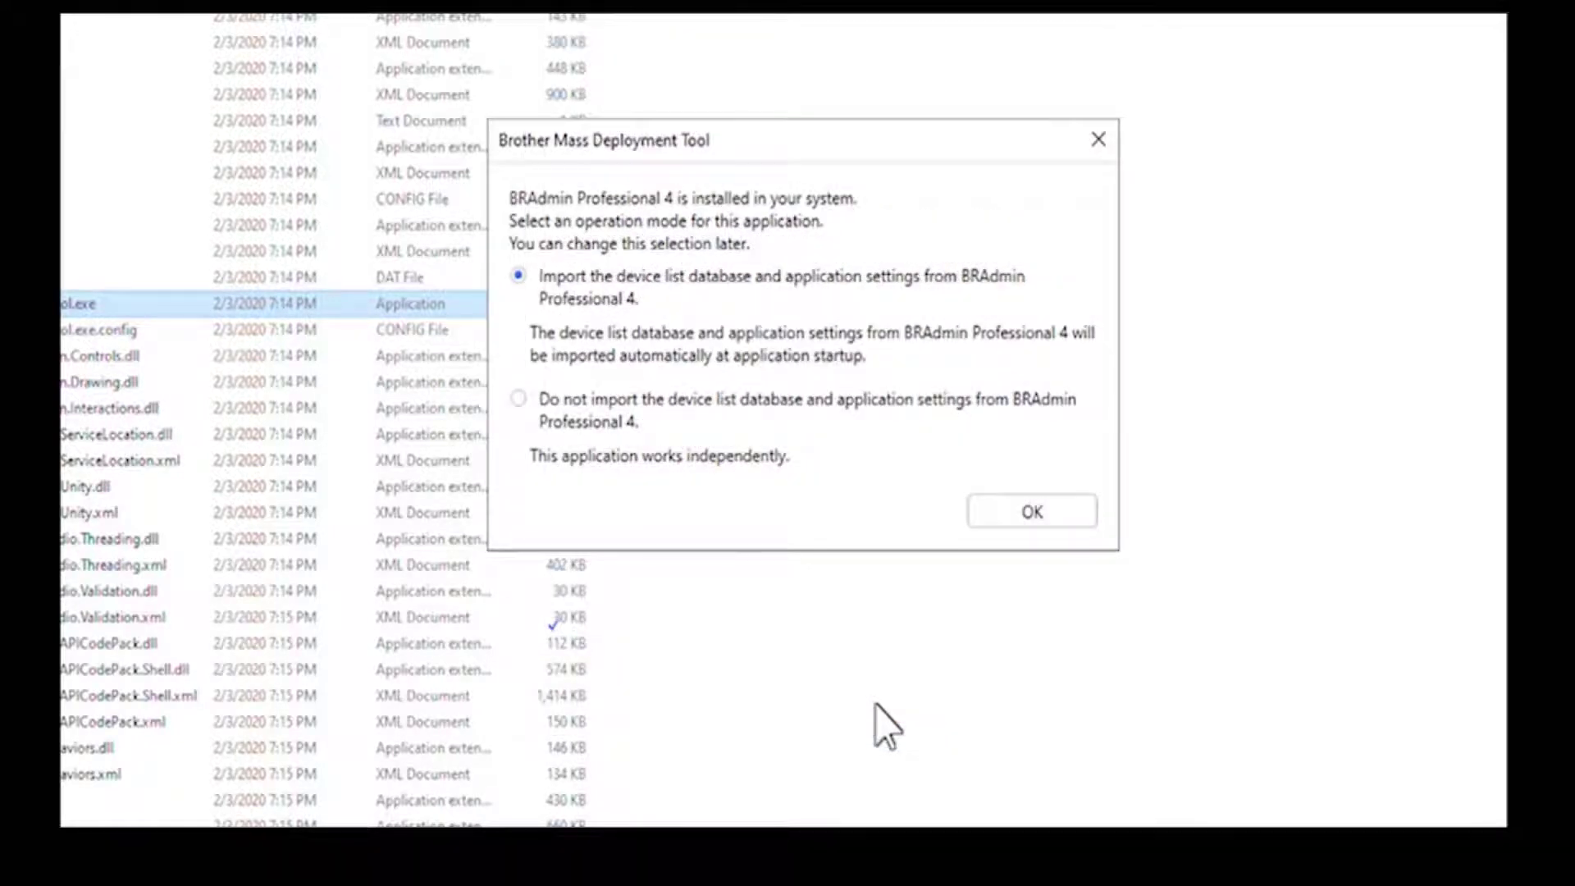
pyautogui.click(518, 400)
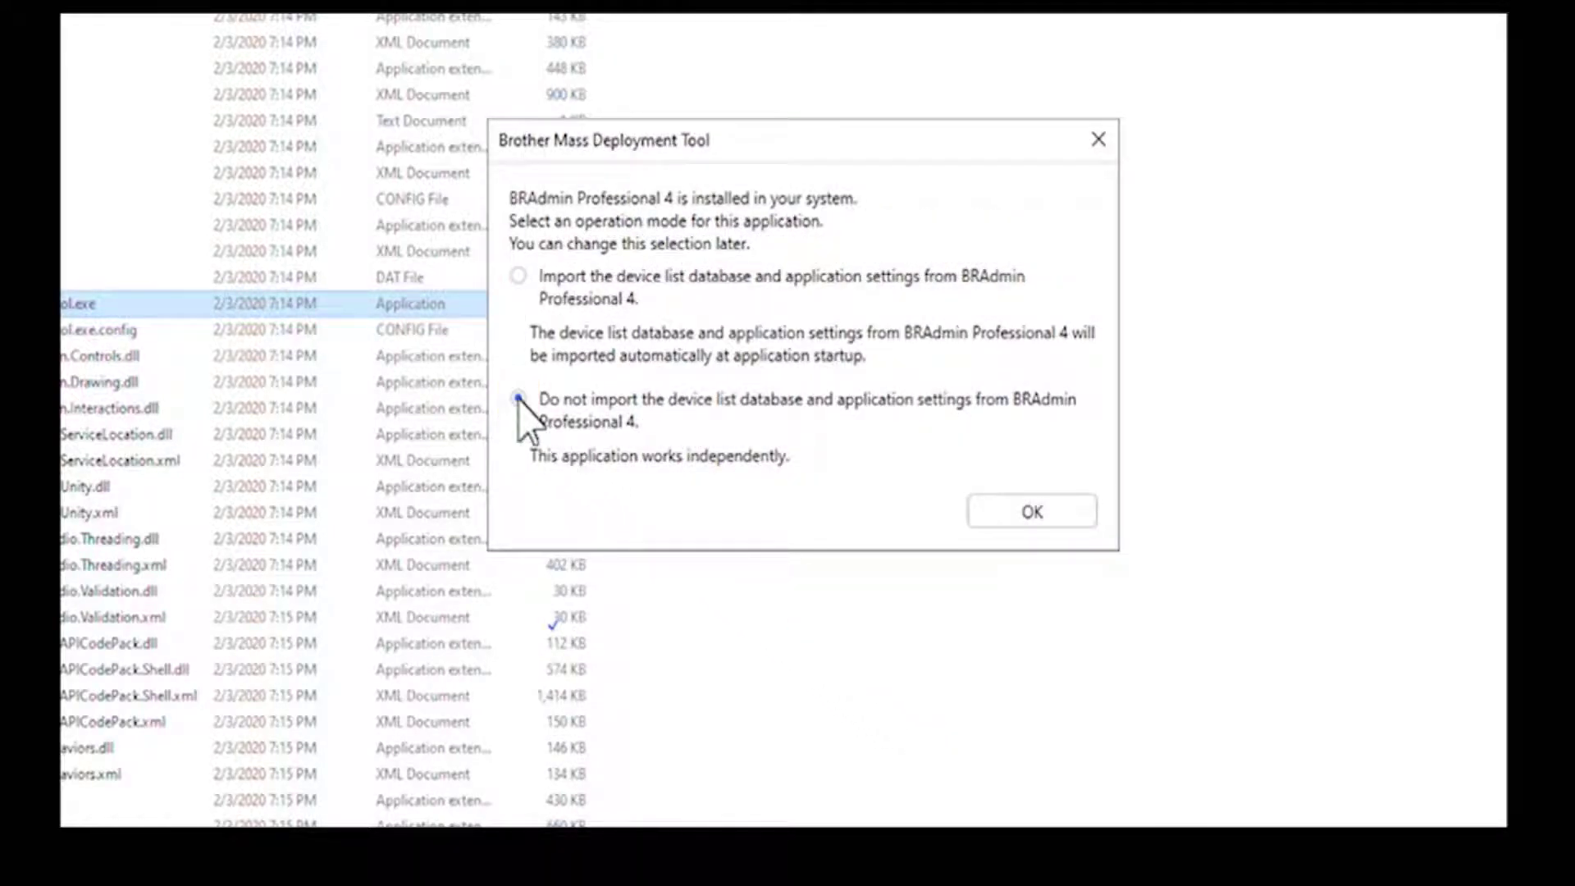
pyautogui.click(1033, 512)
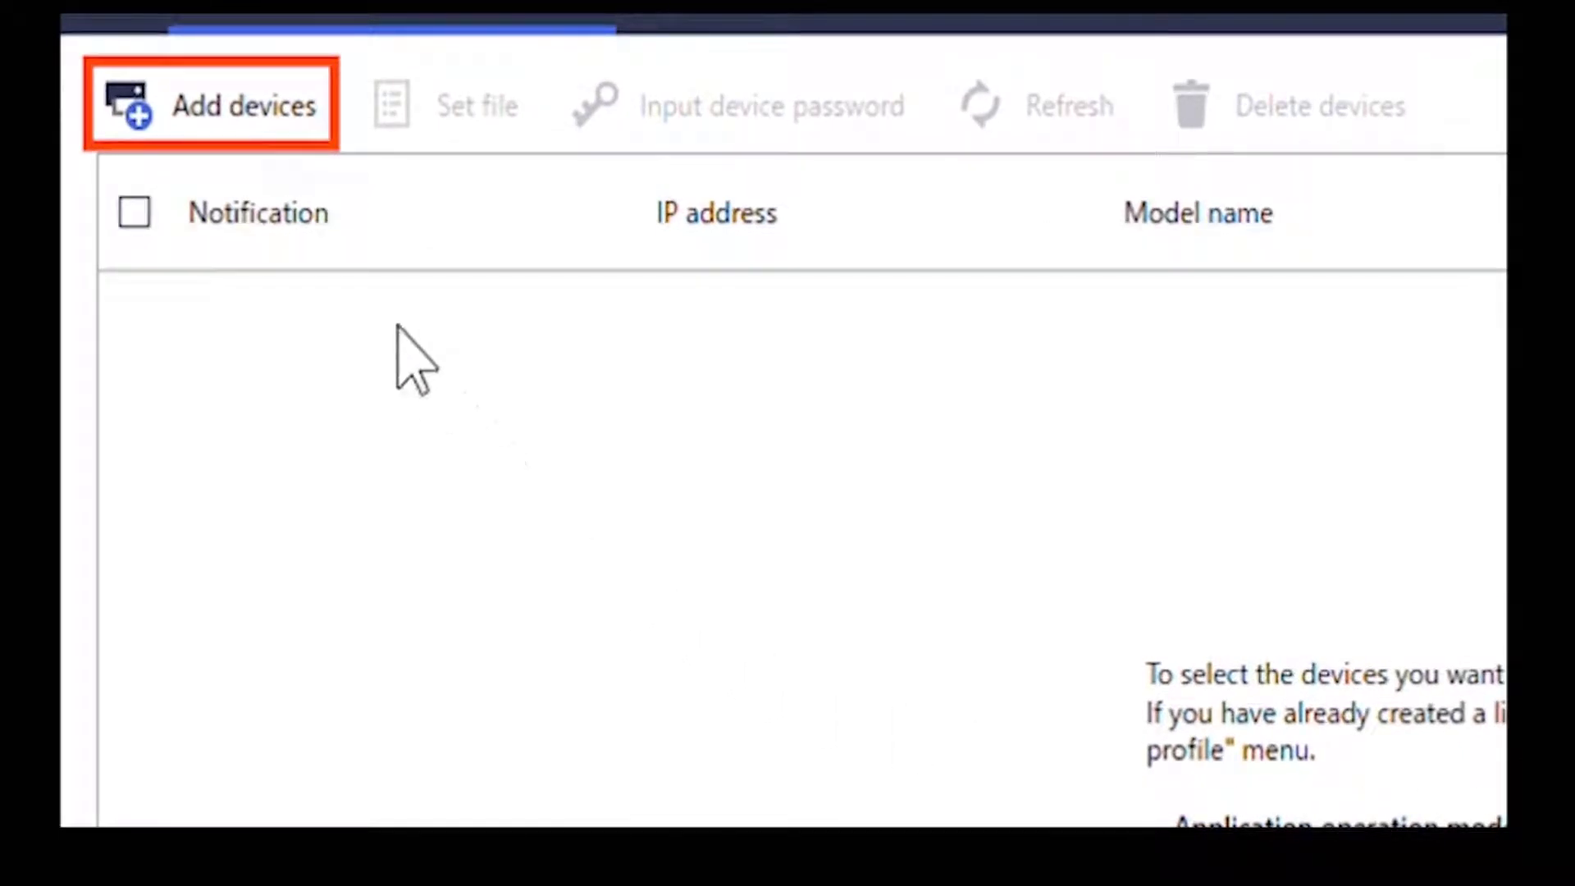
# - Add all three MFC-L9570CDW series printers from the Add devices dialog
pyautogui.click(278, 106)
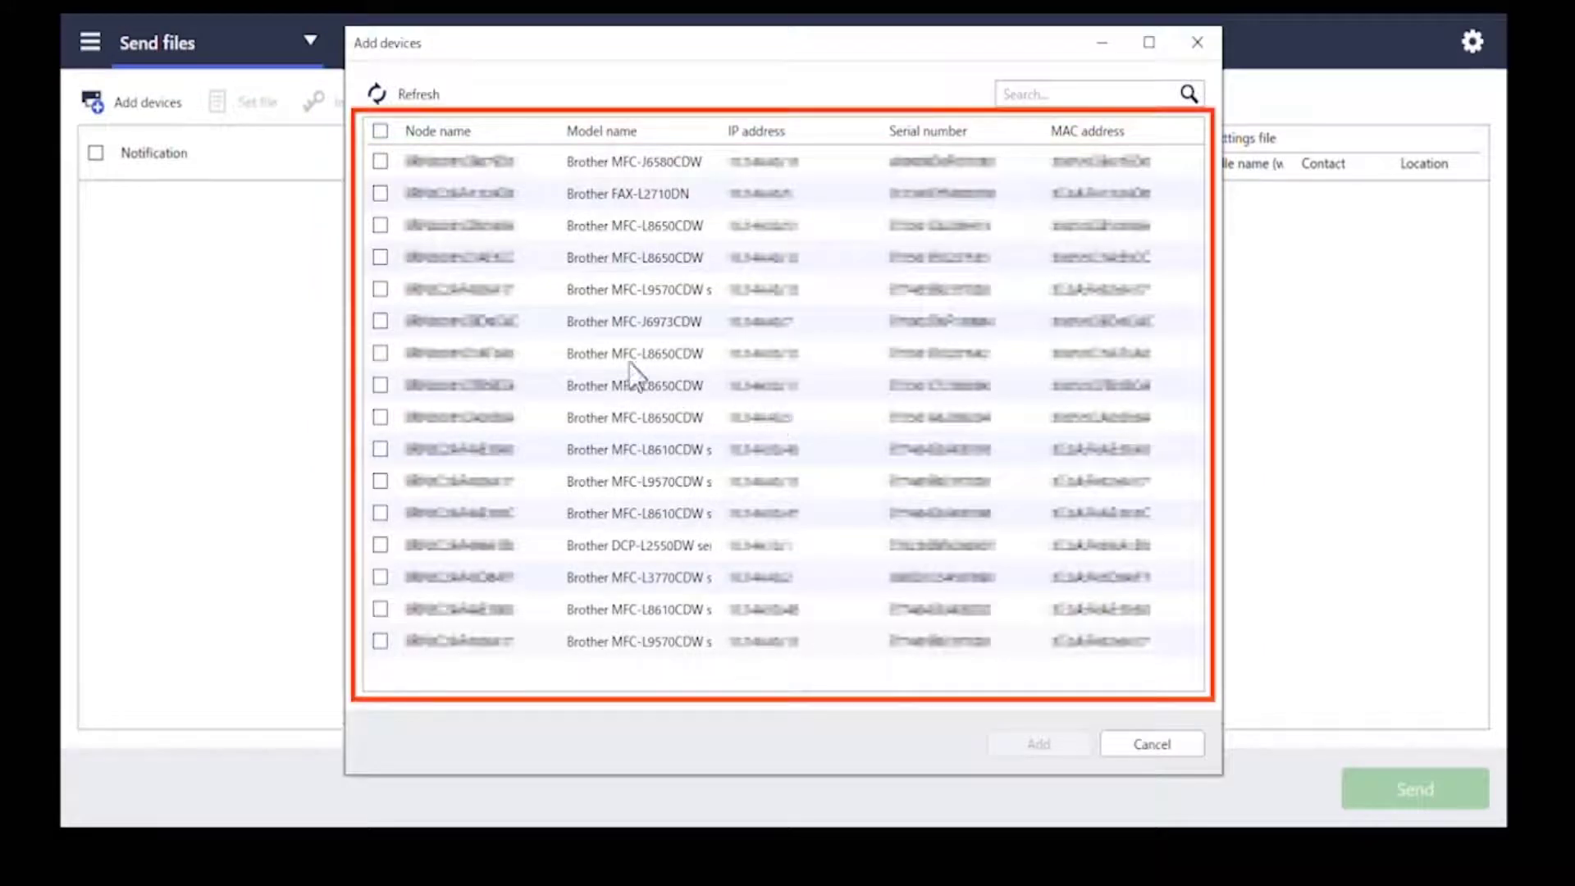
pyautogui.click(380, 289)
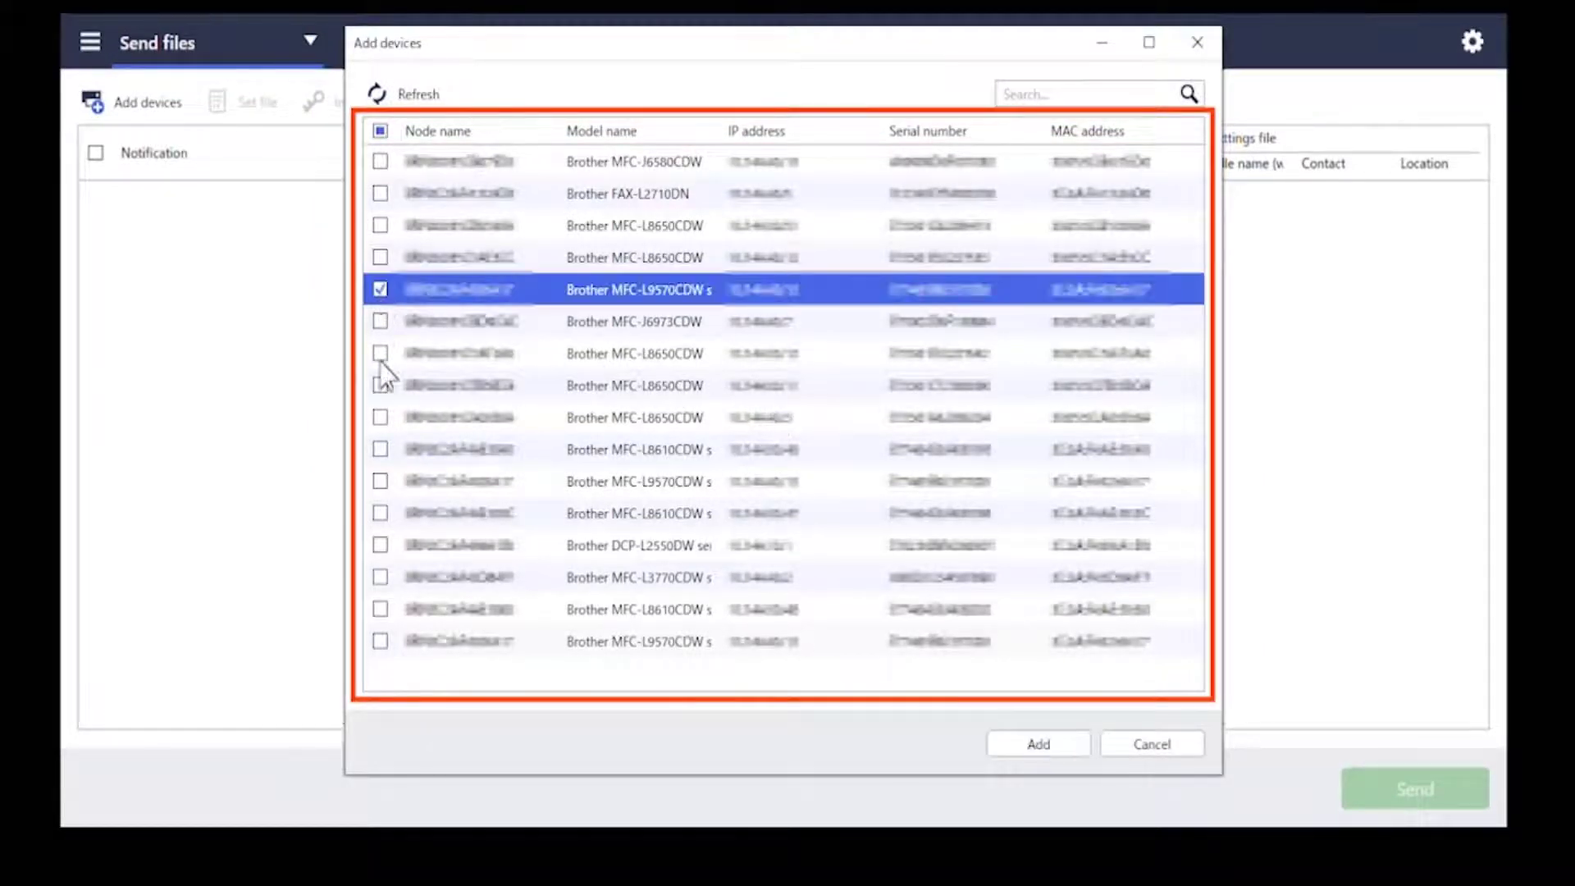
pyautogui.click(380, 481)
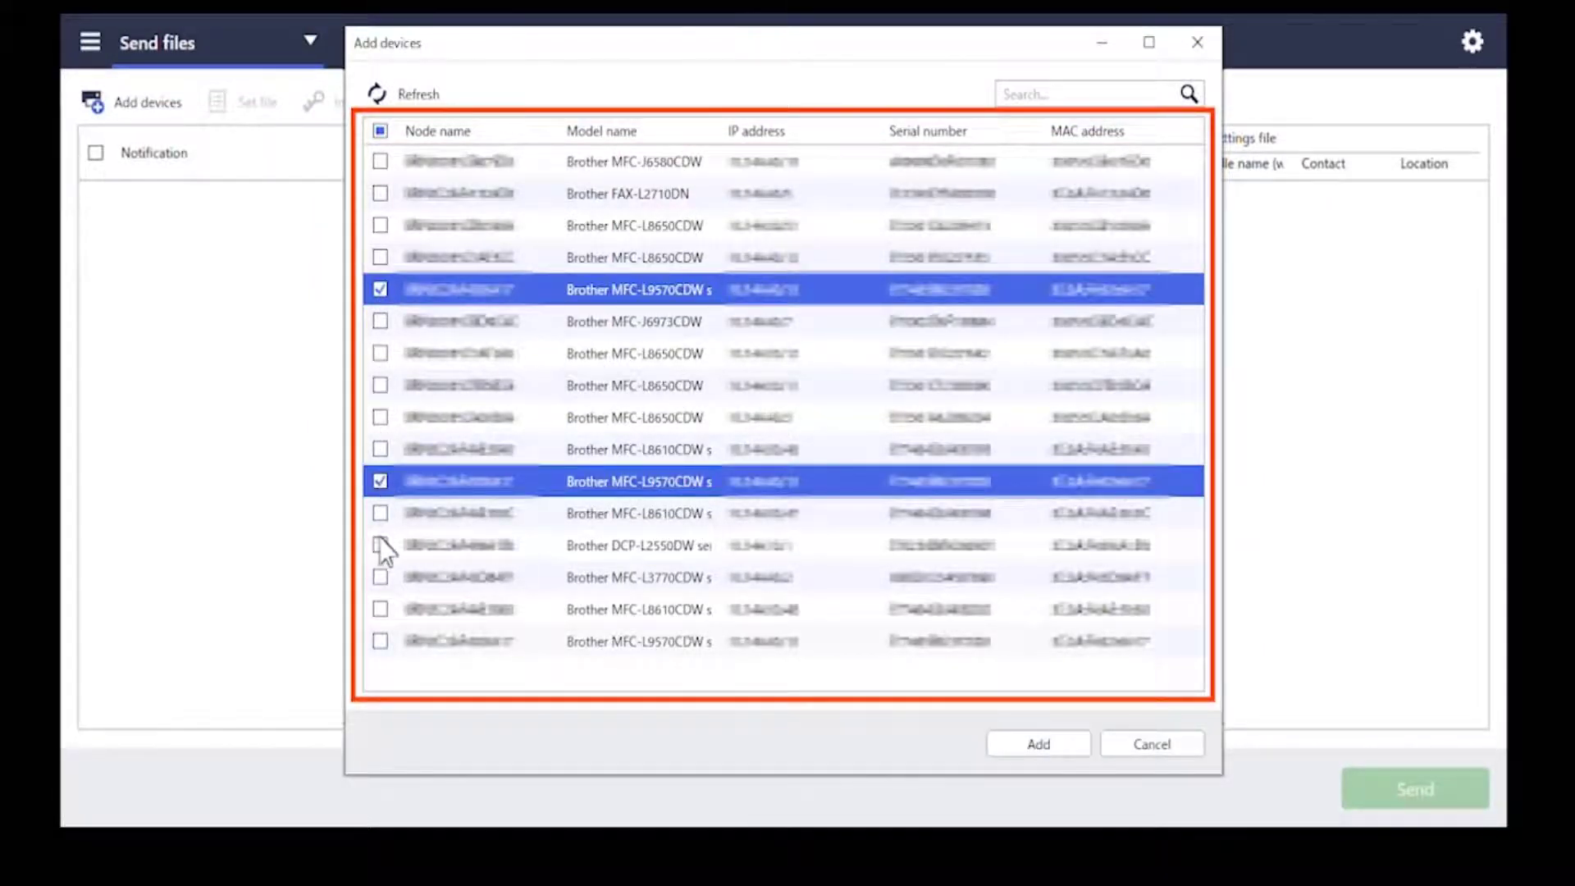
pyautogui.click(380, 641)
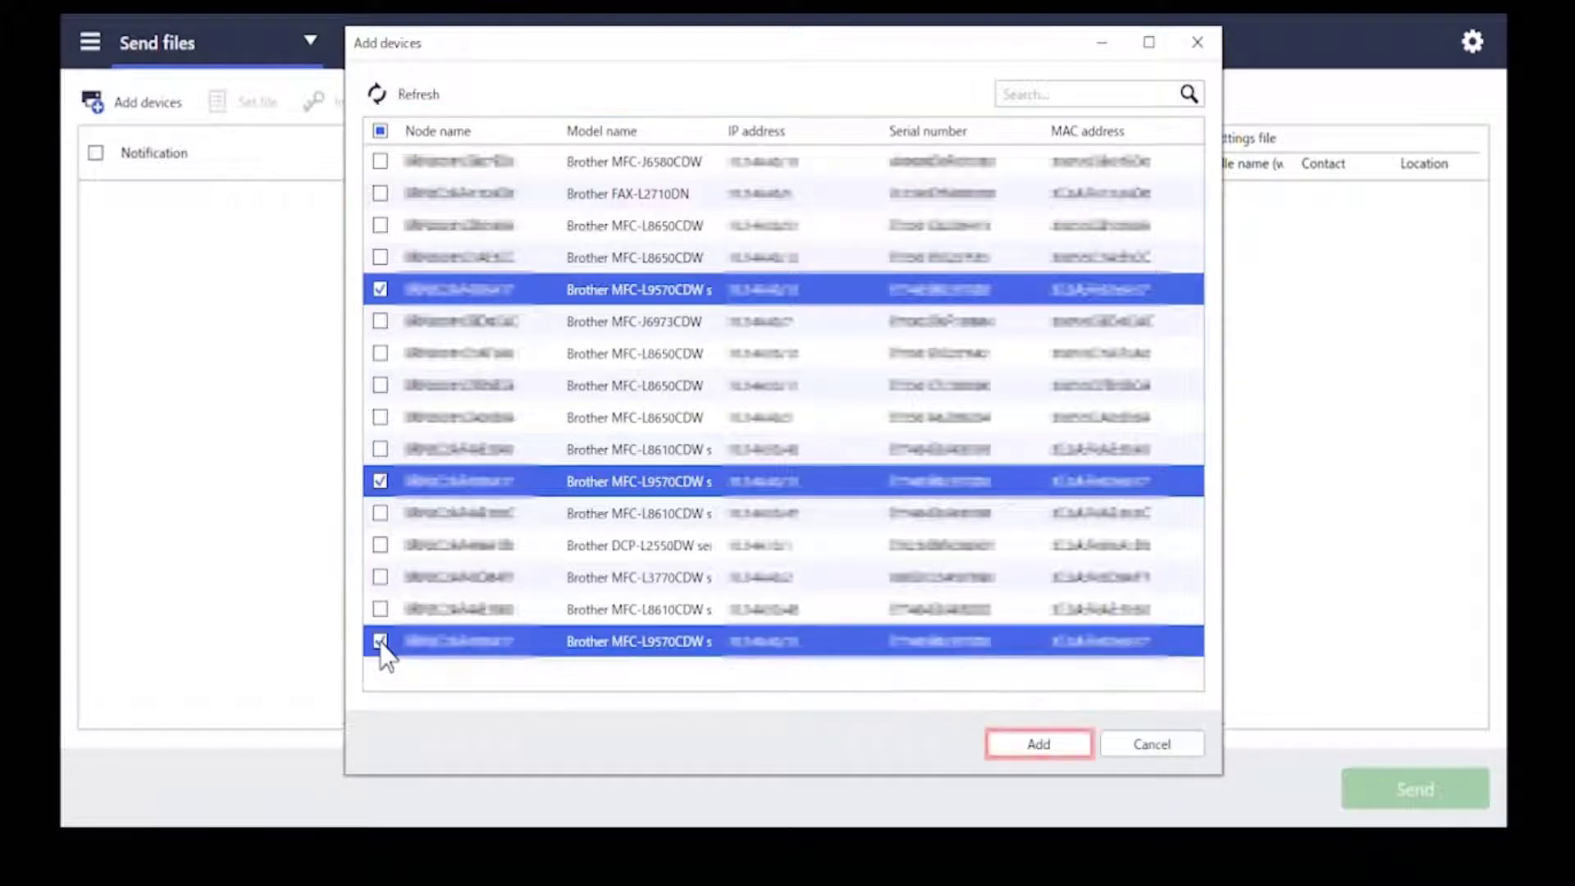
pyautogui.click(1039, 745)
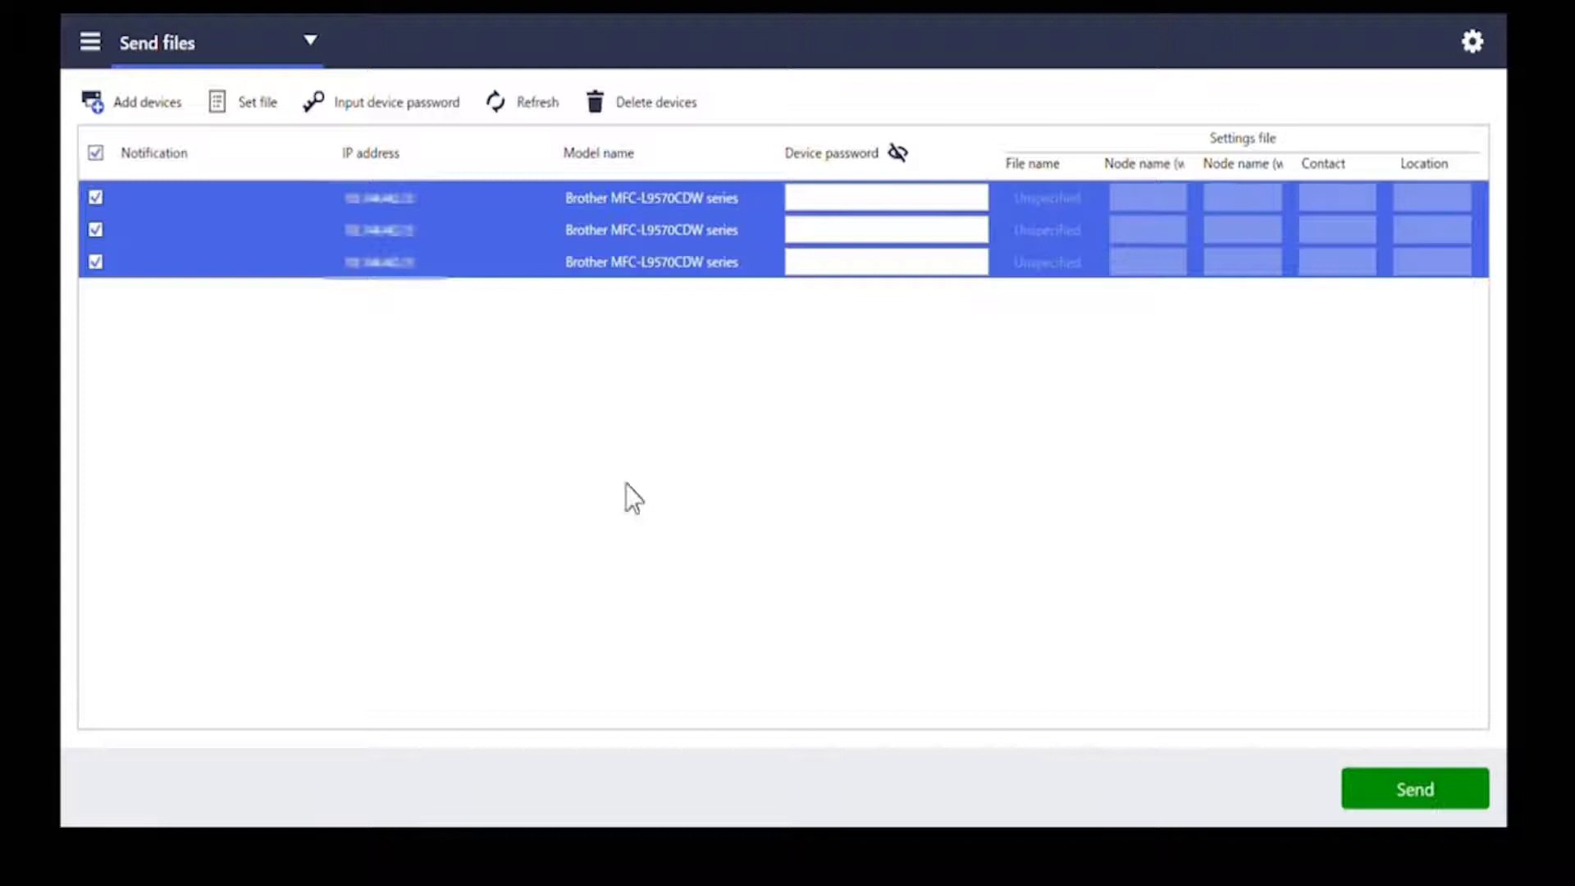
# - Switch to Back up settings mode, tick only the first printer, and enter its device password
pyautogui.click(96, 153)
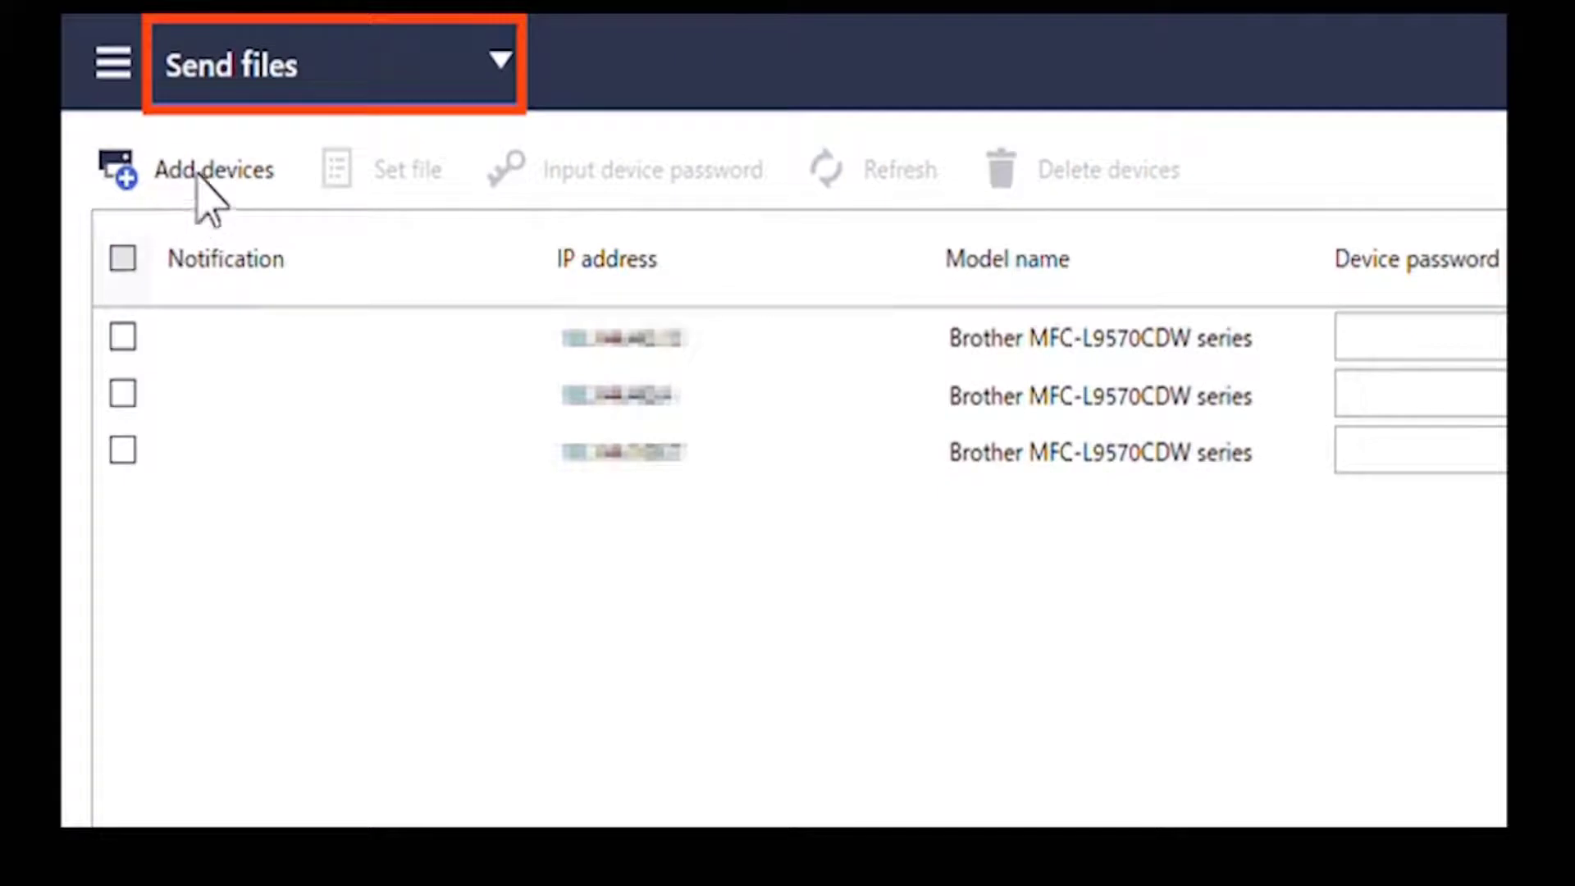
pyautogui.click(328, 57)
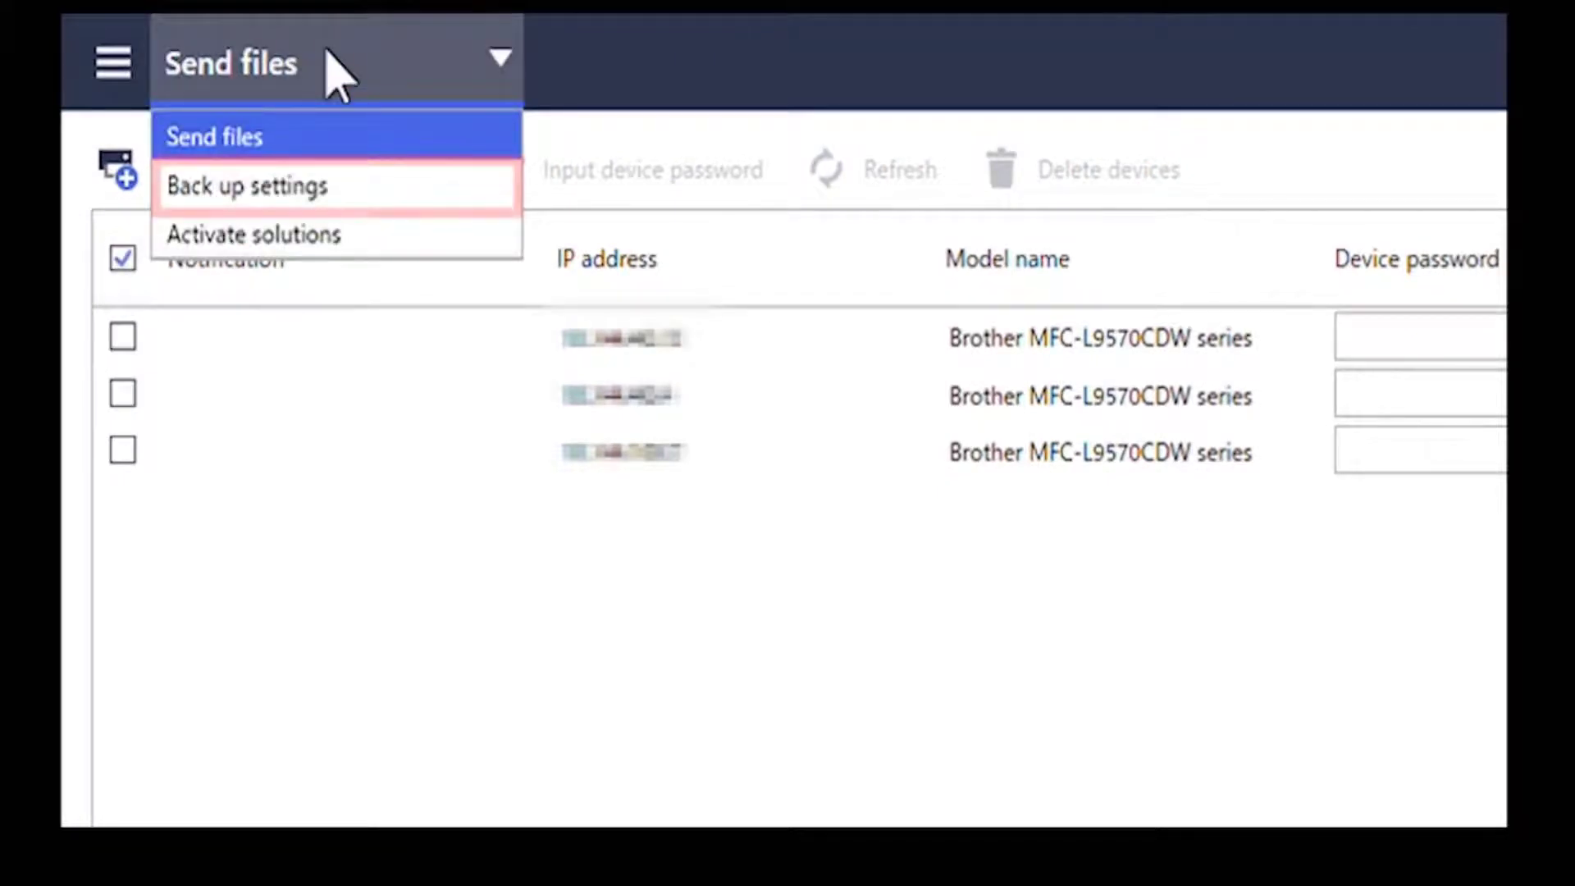
pyautogui.click(331, 188)
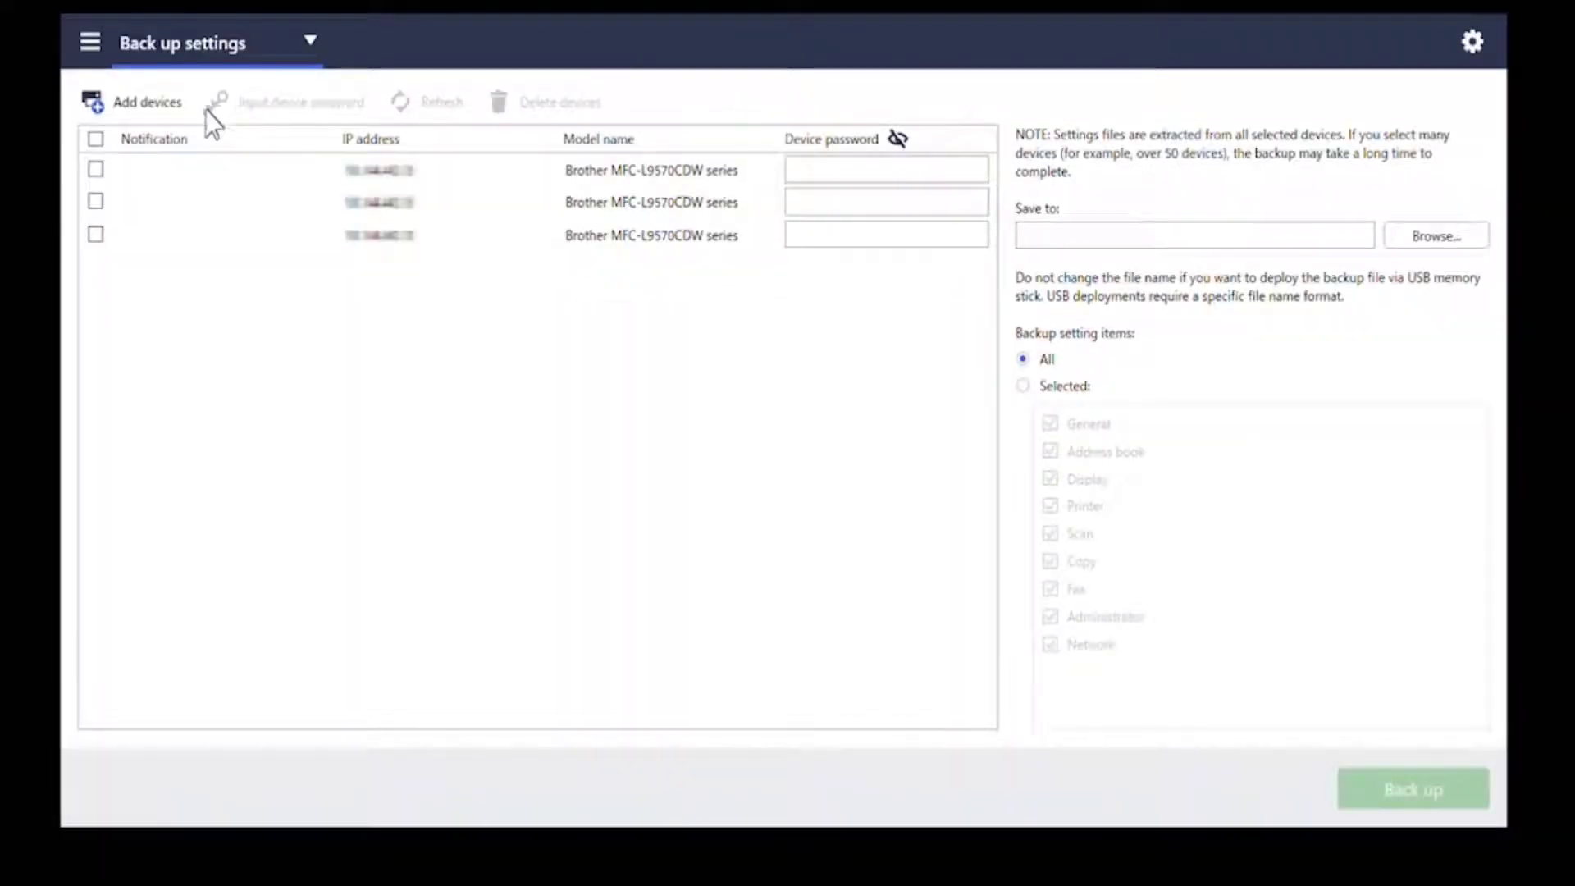
pyautogui.click(95, 170)
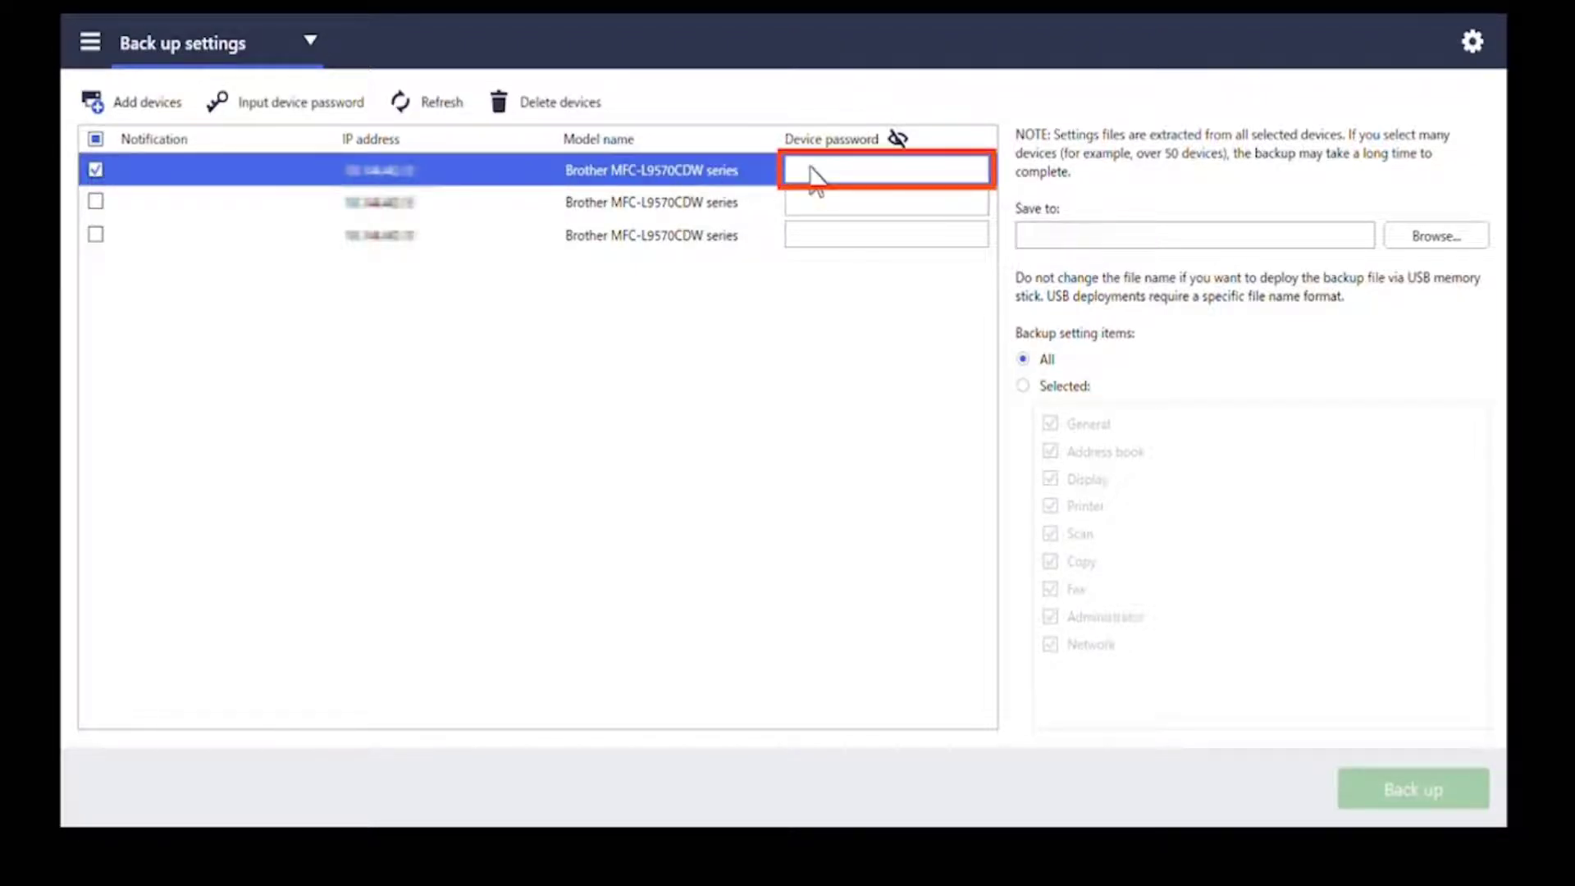
pyautogui.click(810, 172)
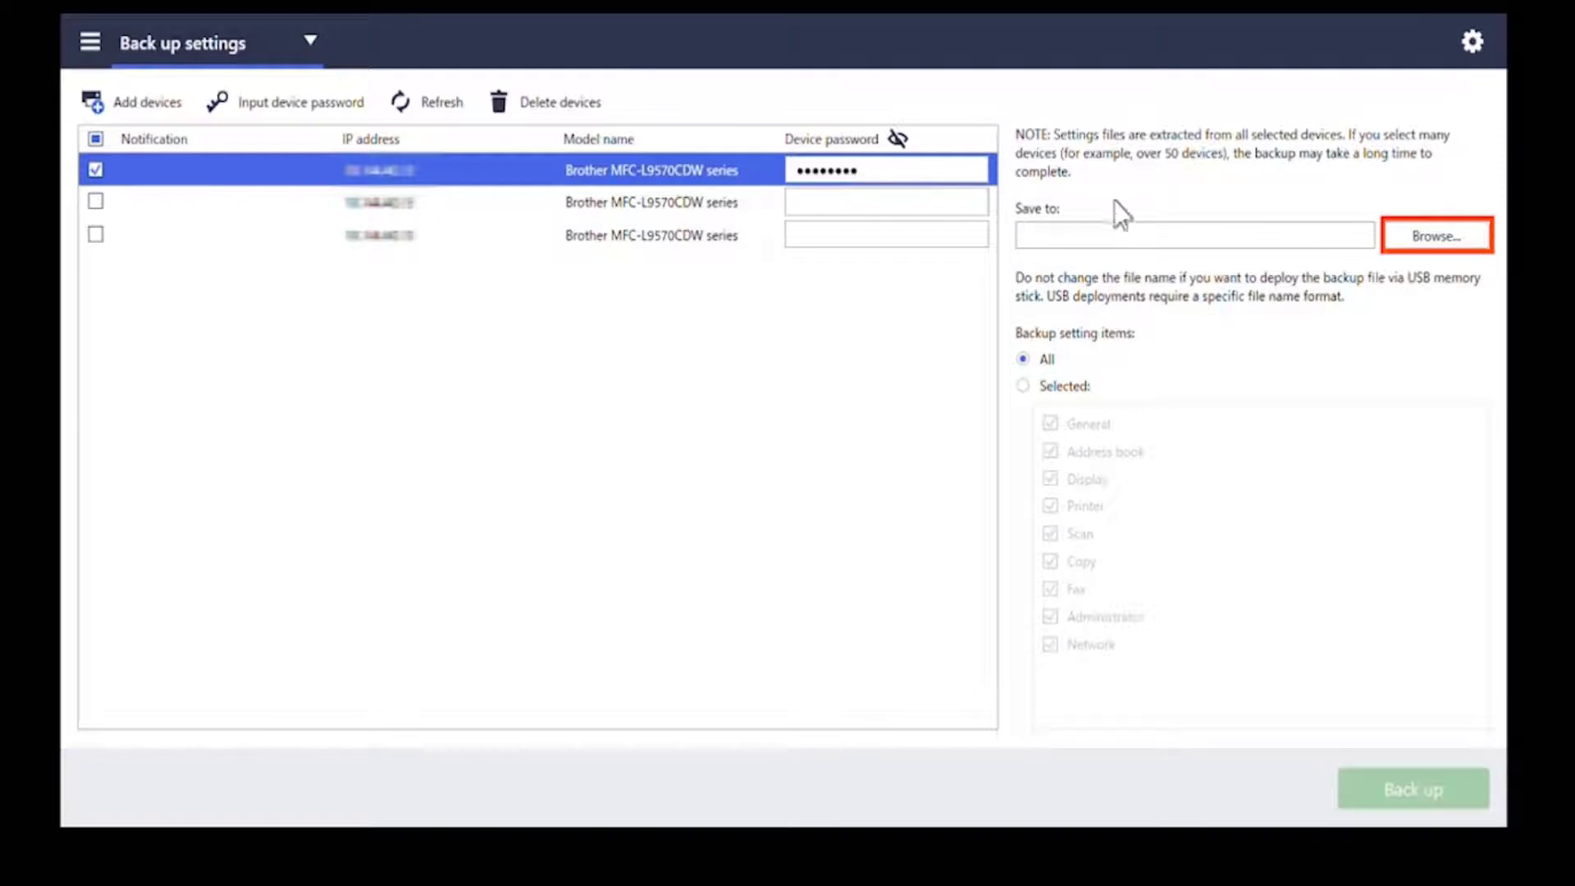
# - Set the backup save folder to the Desktop
pyautogui.click(1398, 240)
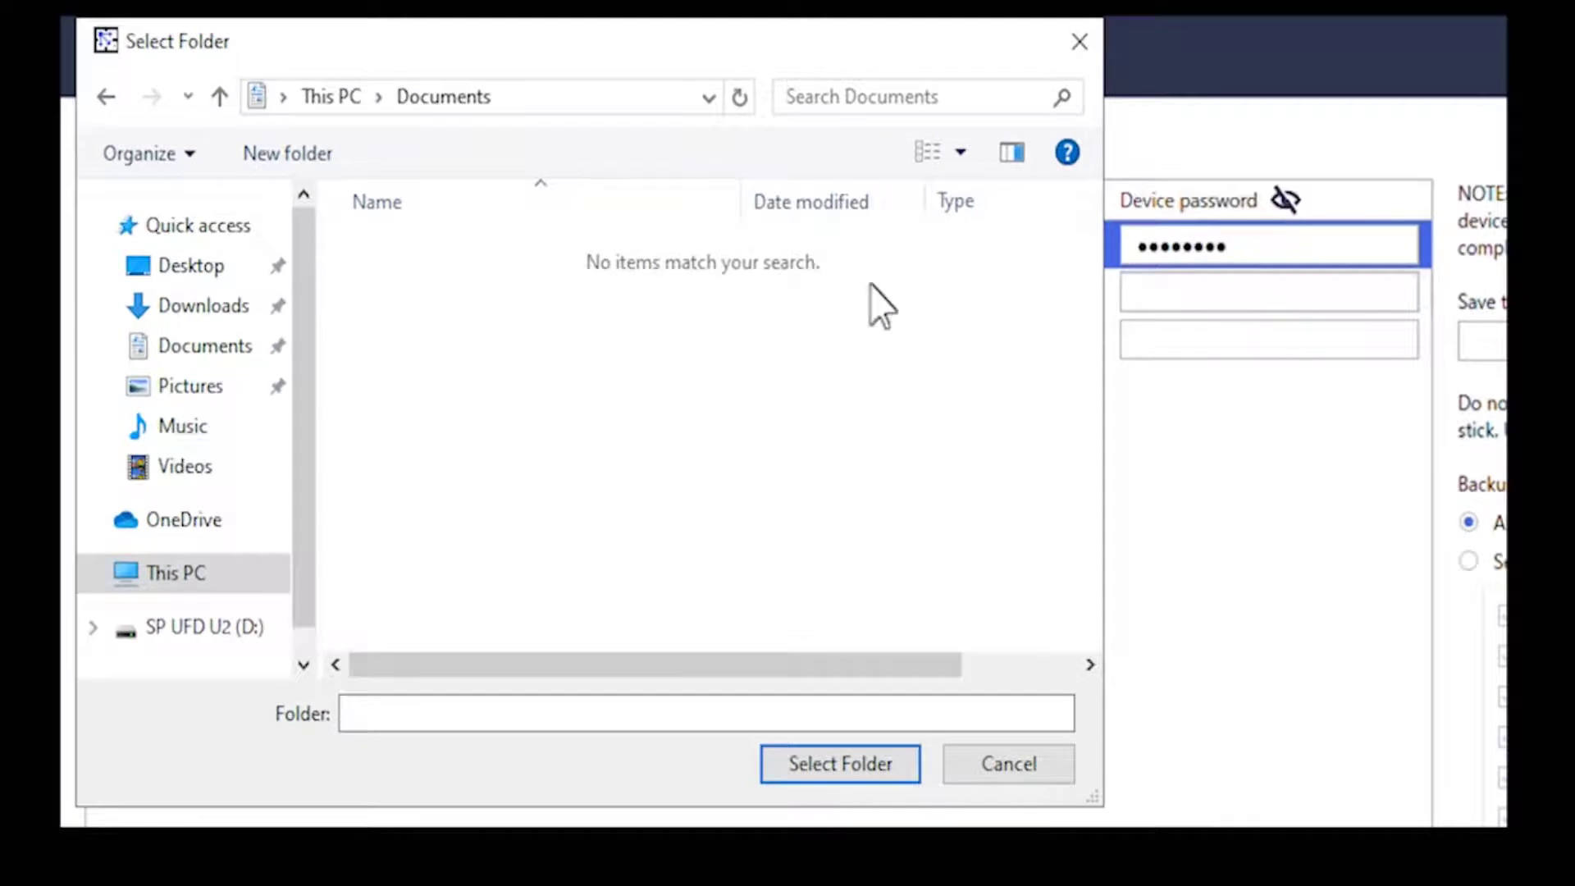
pyautogui.click(179, 258)
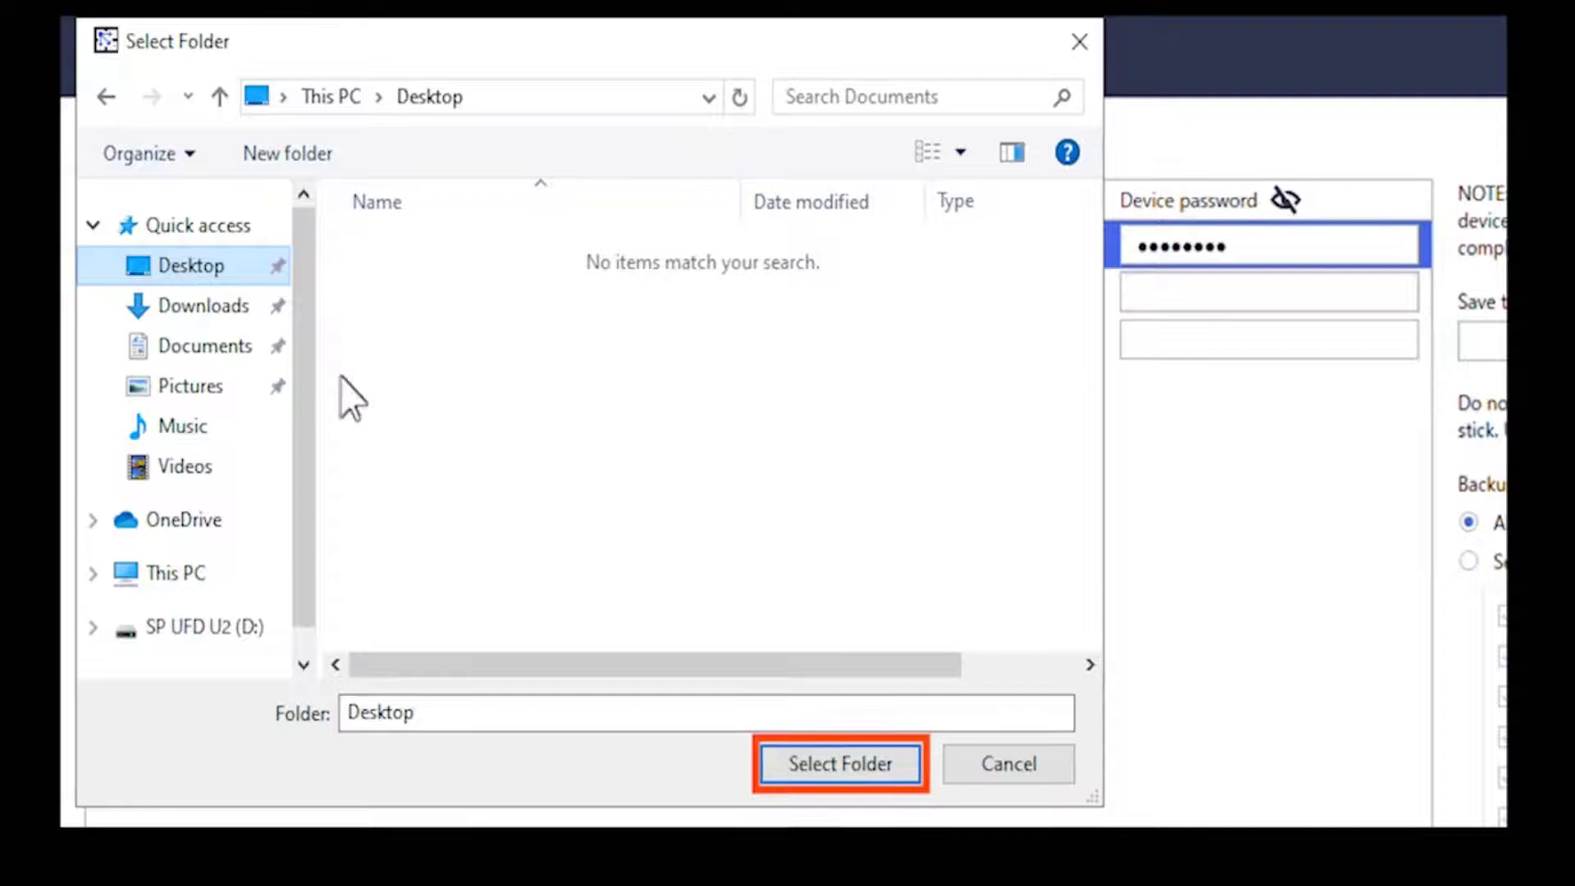
pyautogui.click(846, 764)
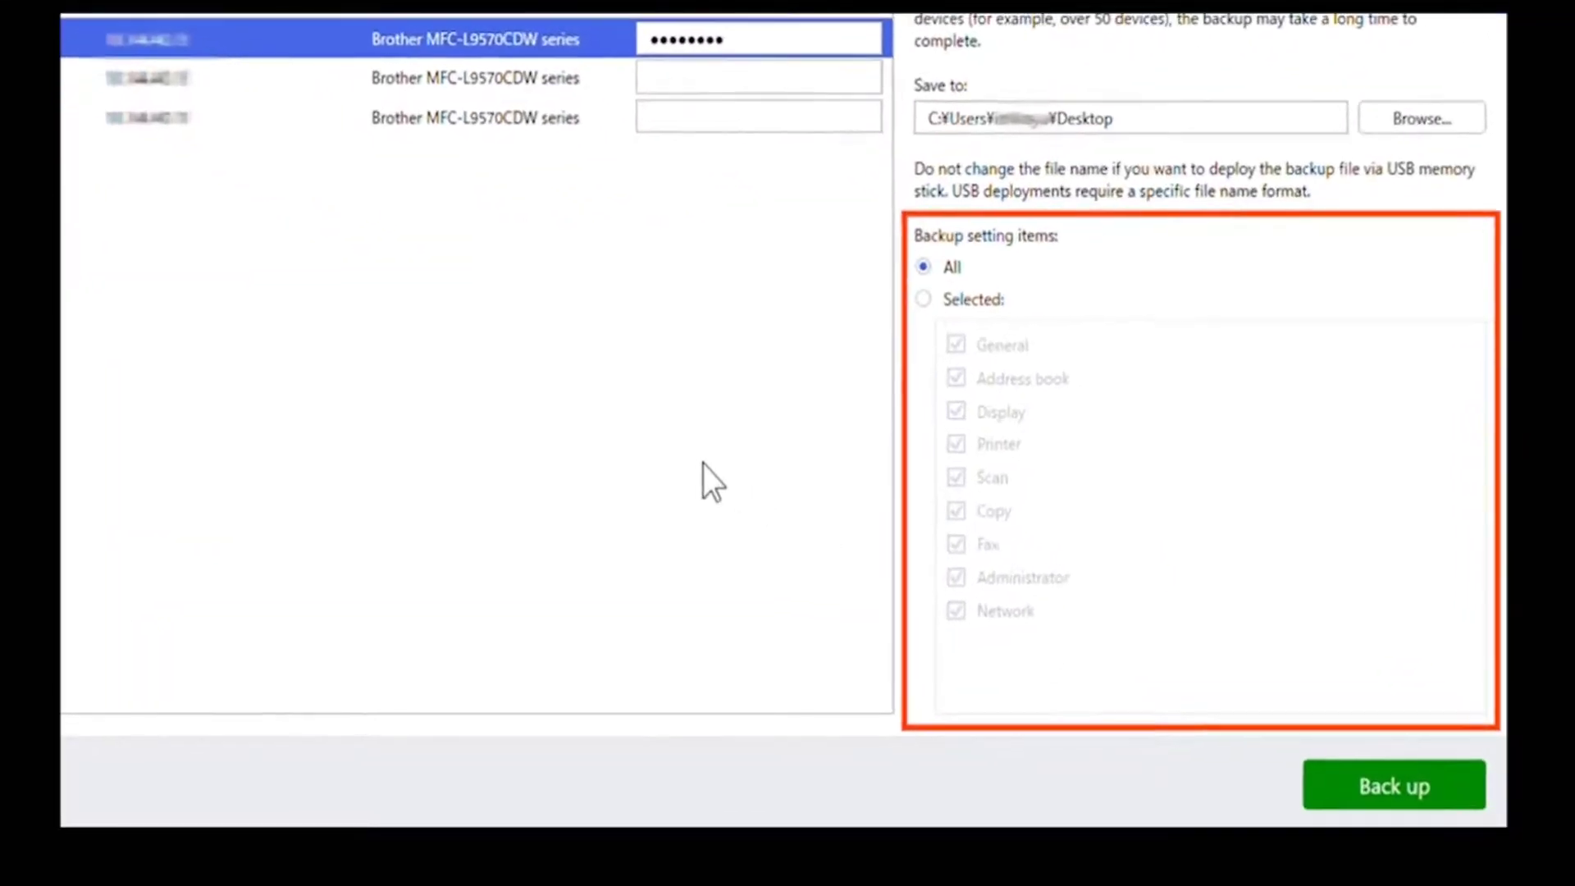
# - Exclude Display, Scan, Copy, Fax, Administrator and Network items, run the backup, and close the results
pyautogui.click(871, 255)
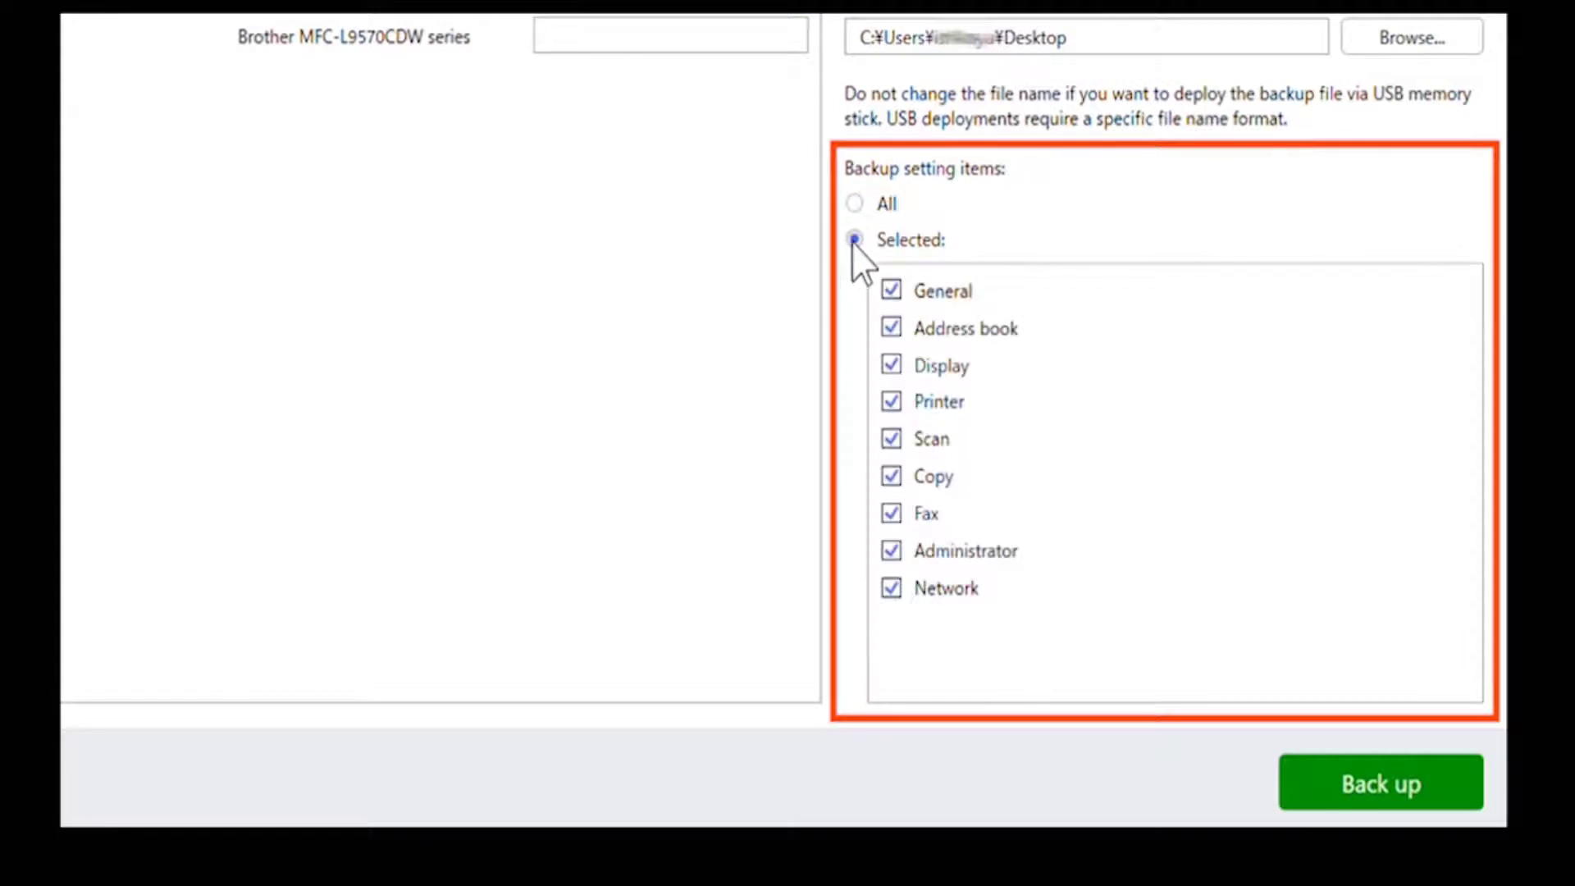
pyautogui.click(891, 364)
pyautogui.click(890, 437)
pyautogui.click(891, 476)
pyautogui.click(892, 513)
pyautogui.click(891, 550)
pyautogui.click(891, 588)
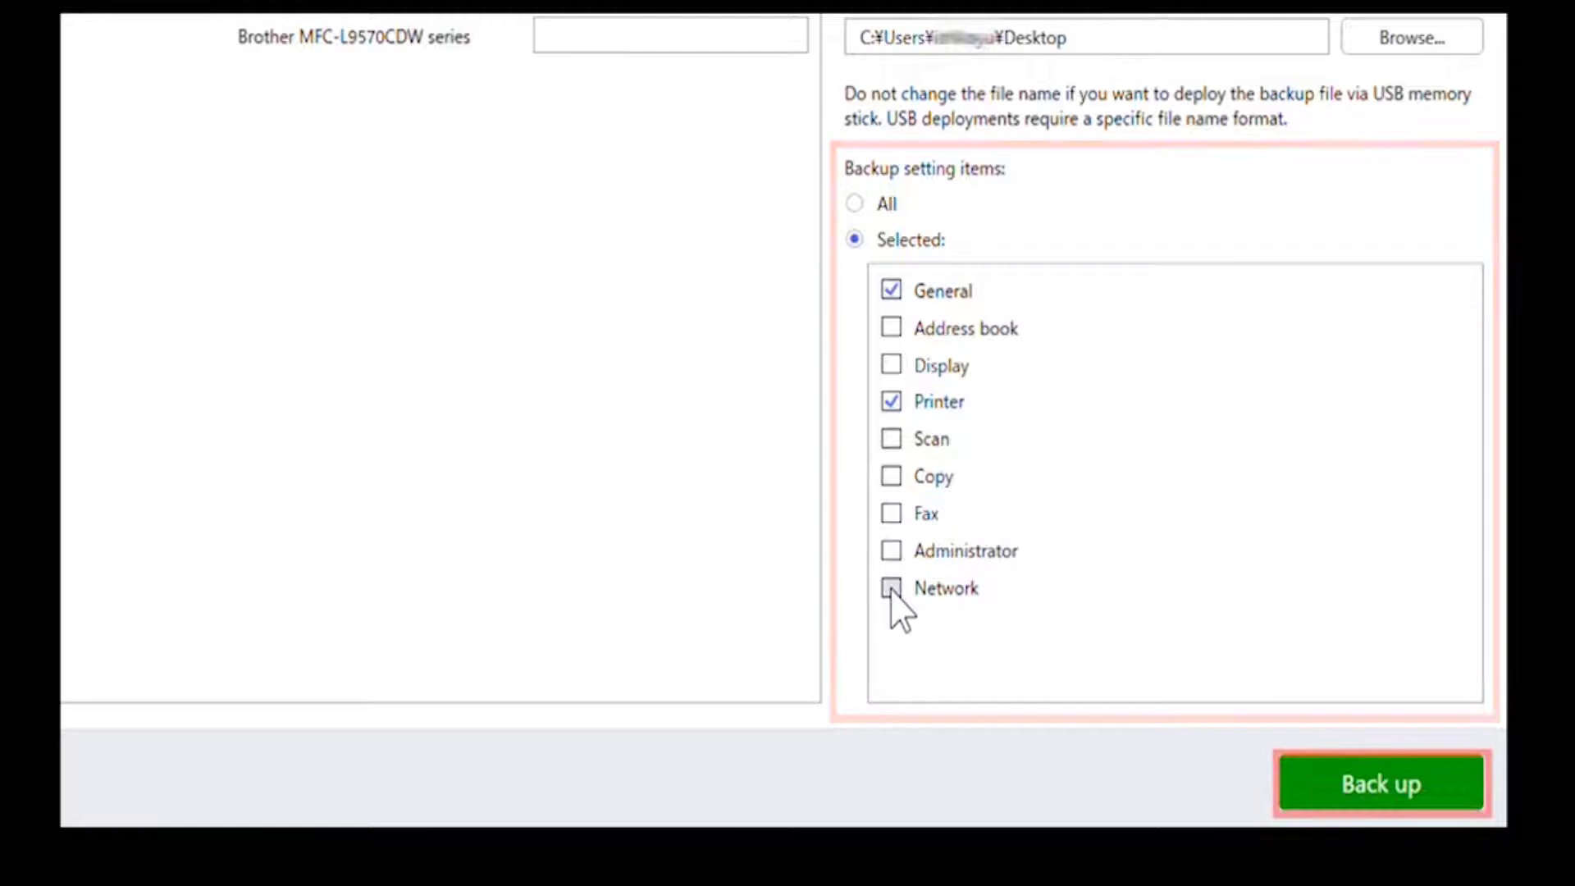
pyautogui.click(1391, 805)
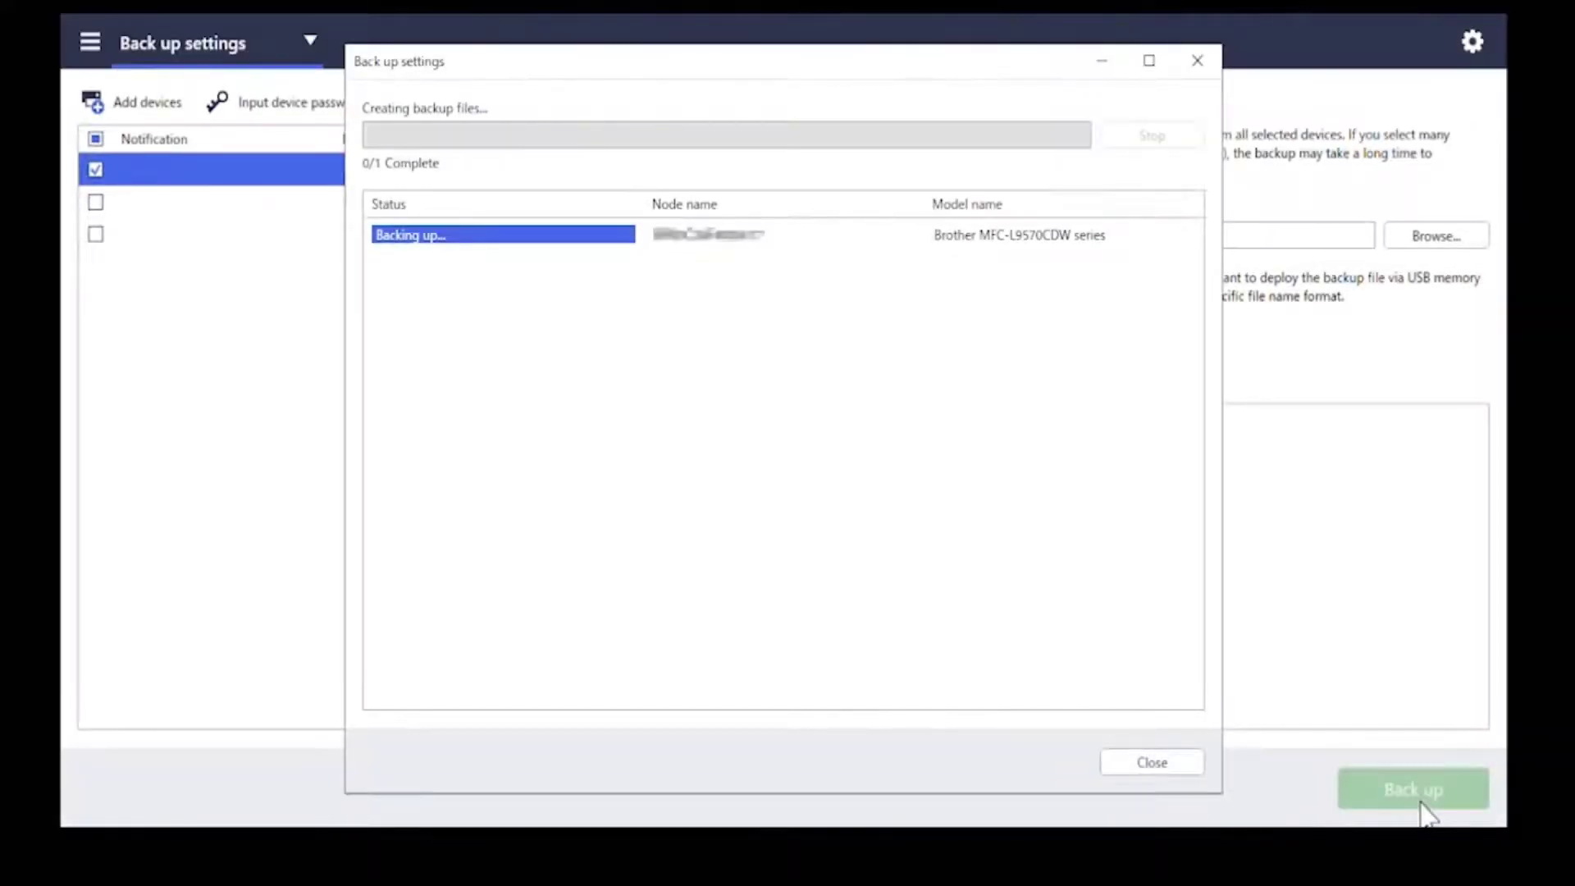
pyautogui.click(1156, 771)
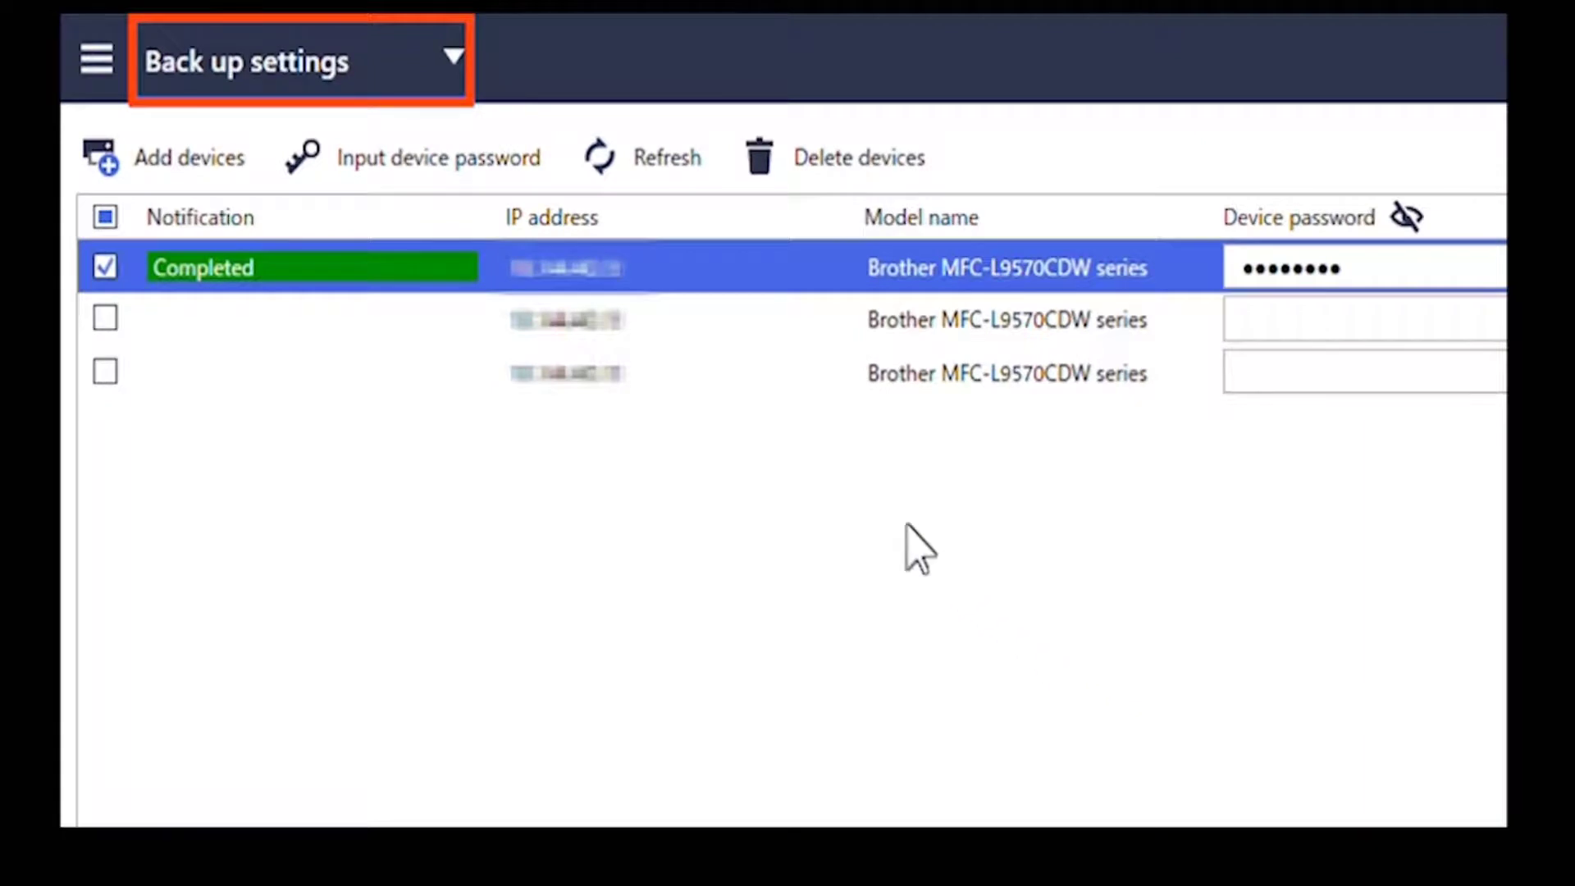
# - Return to Send files mode, clear the first printer, and enter device passwords for the second and third printers
pyautogui.click(322, 69)
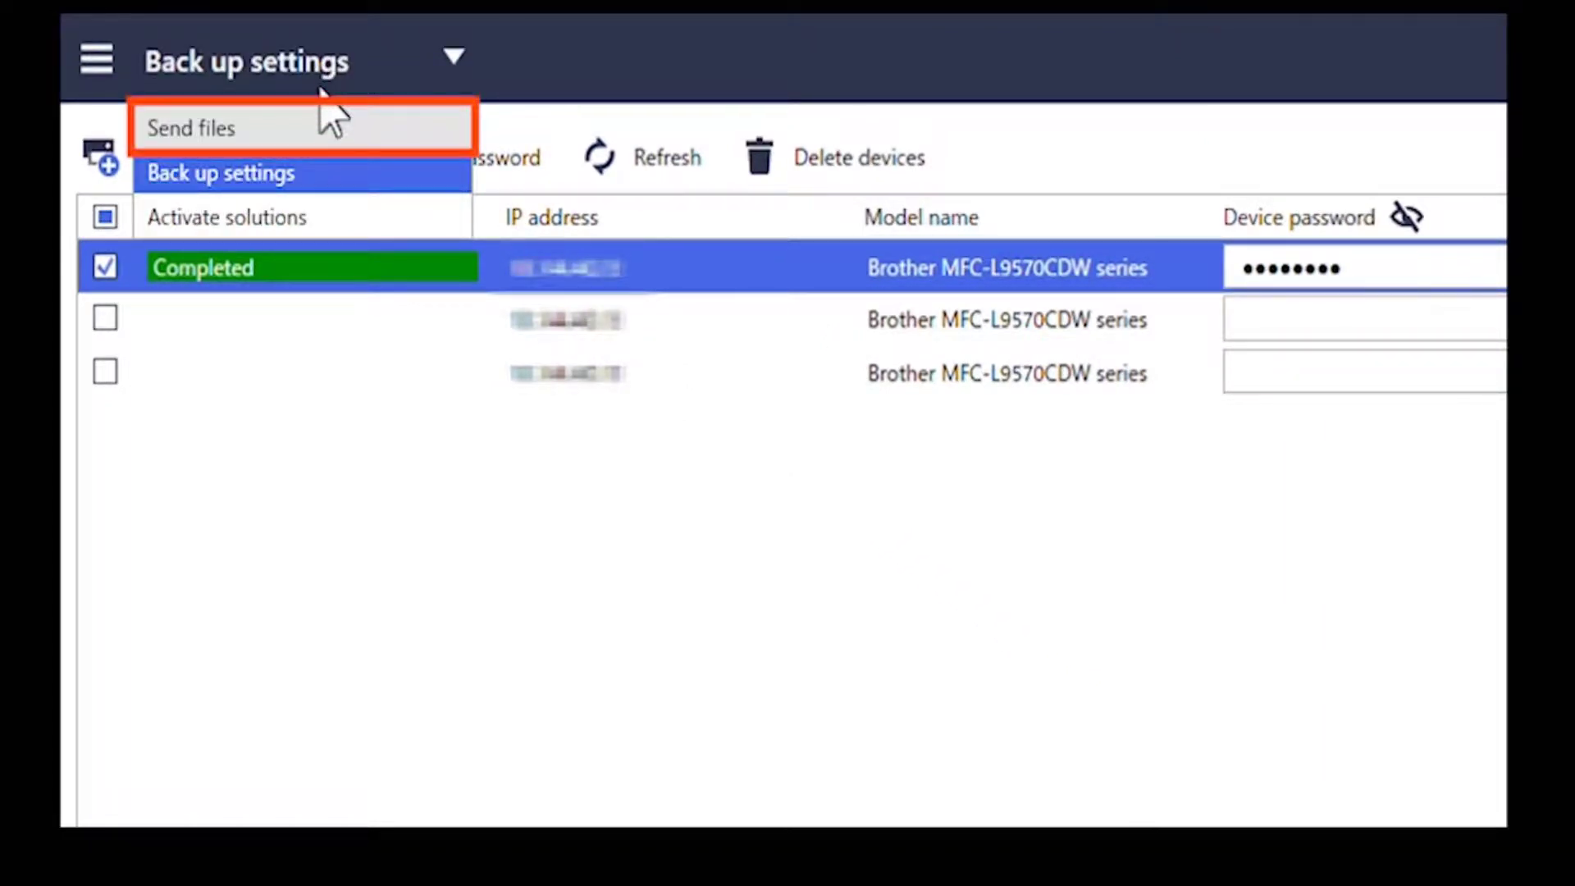
pyautogui.click(320, 131)
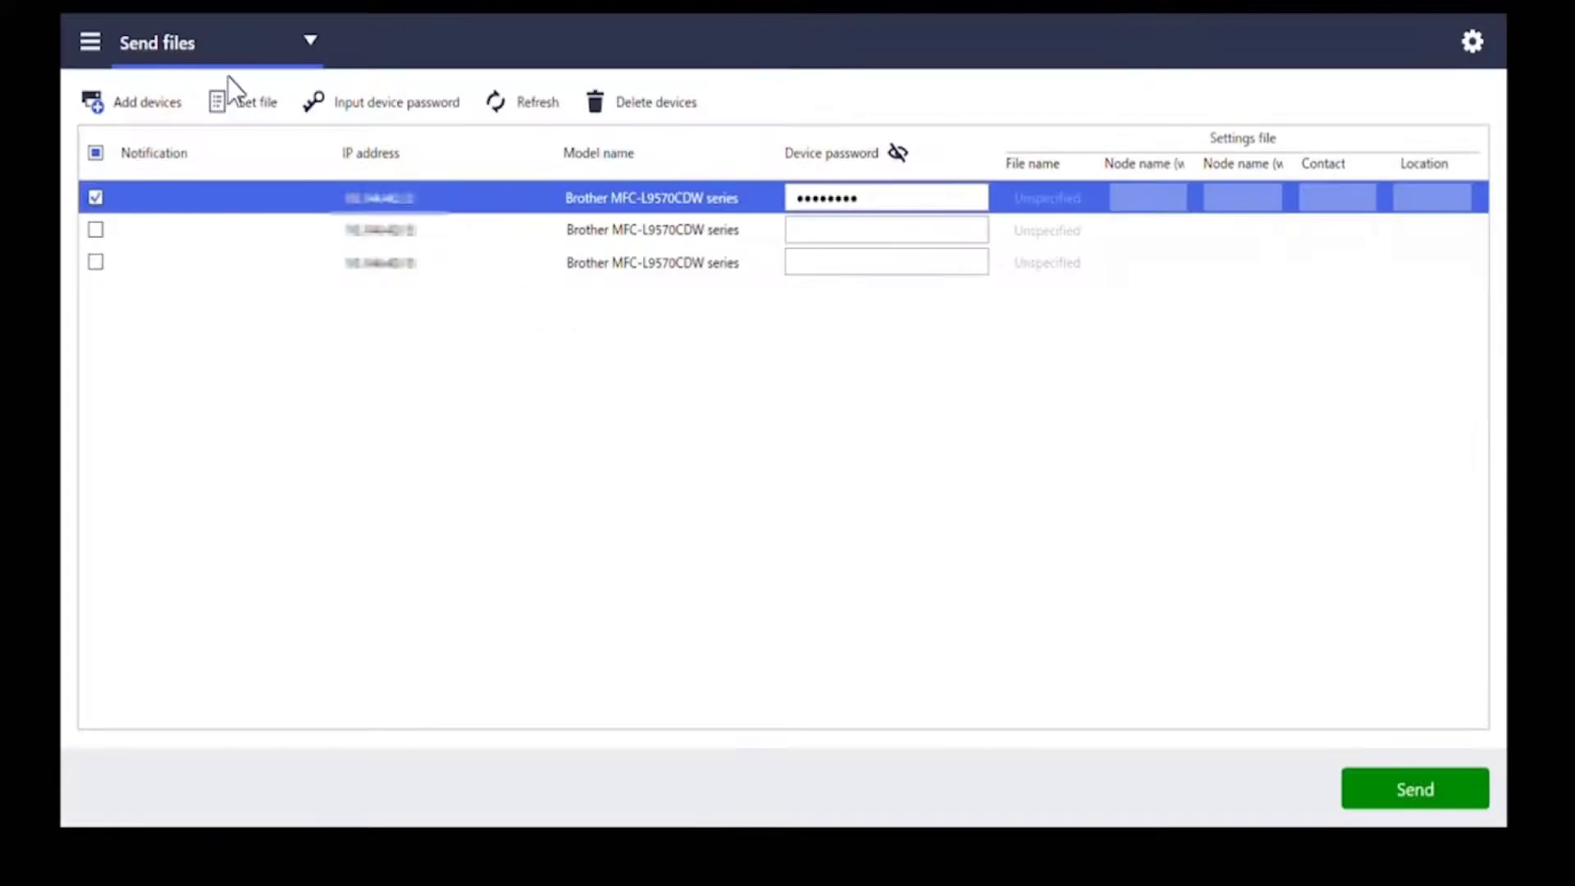
pyautogui.click(96, 152)
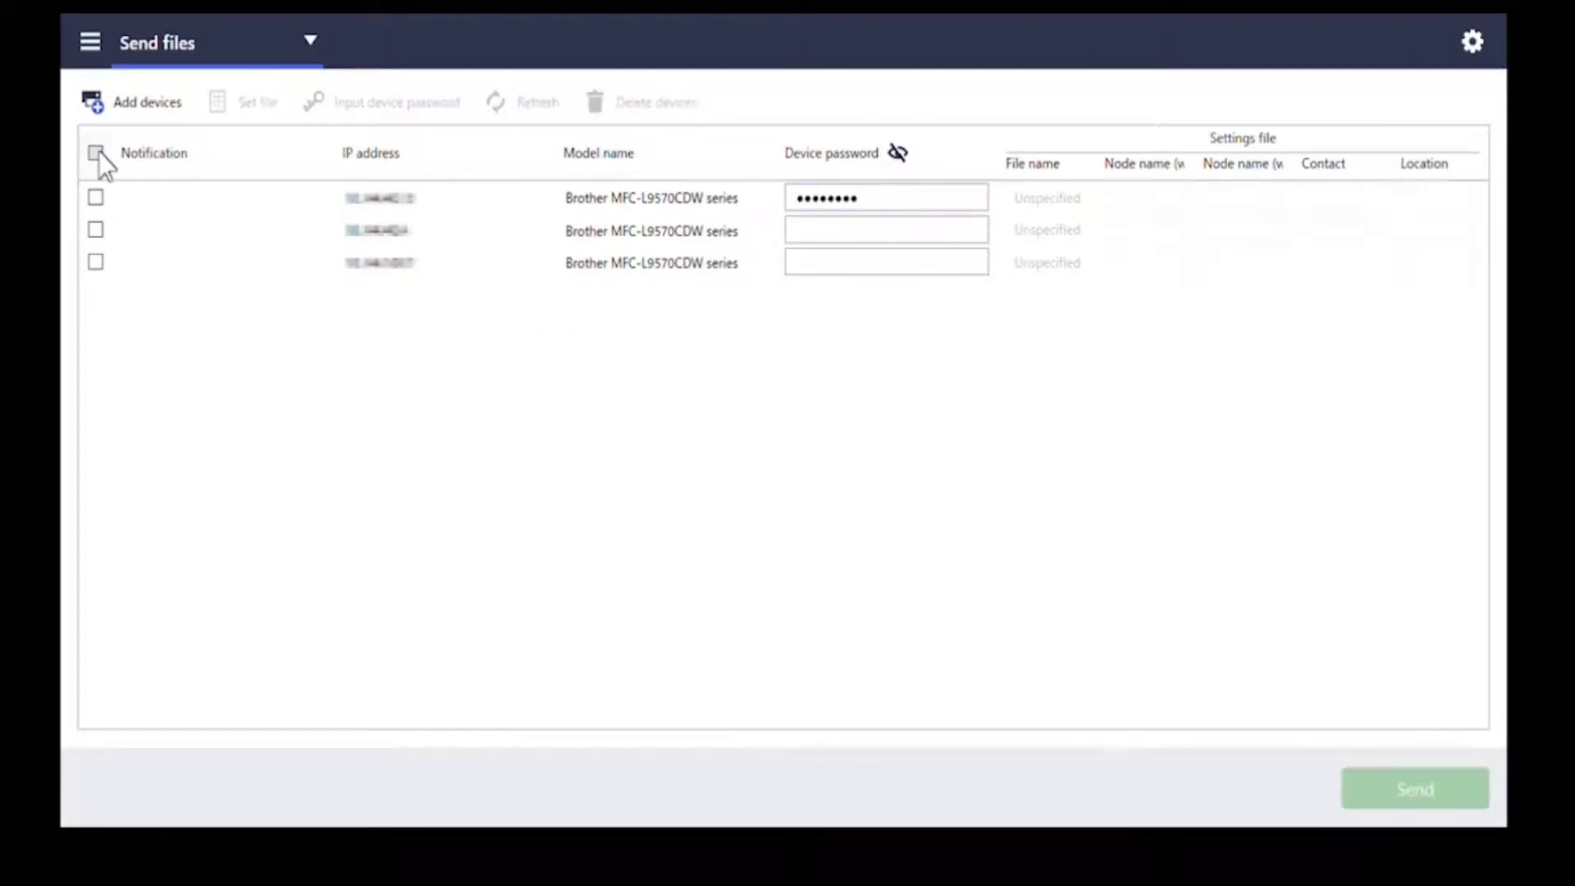
pyautogui.click(96, 229)
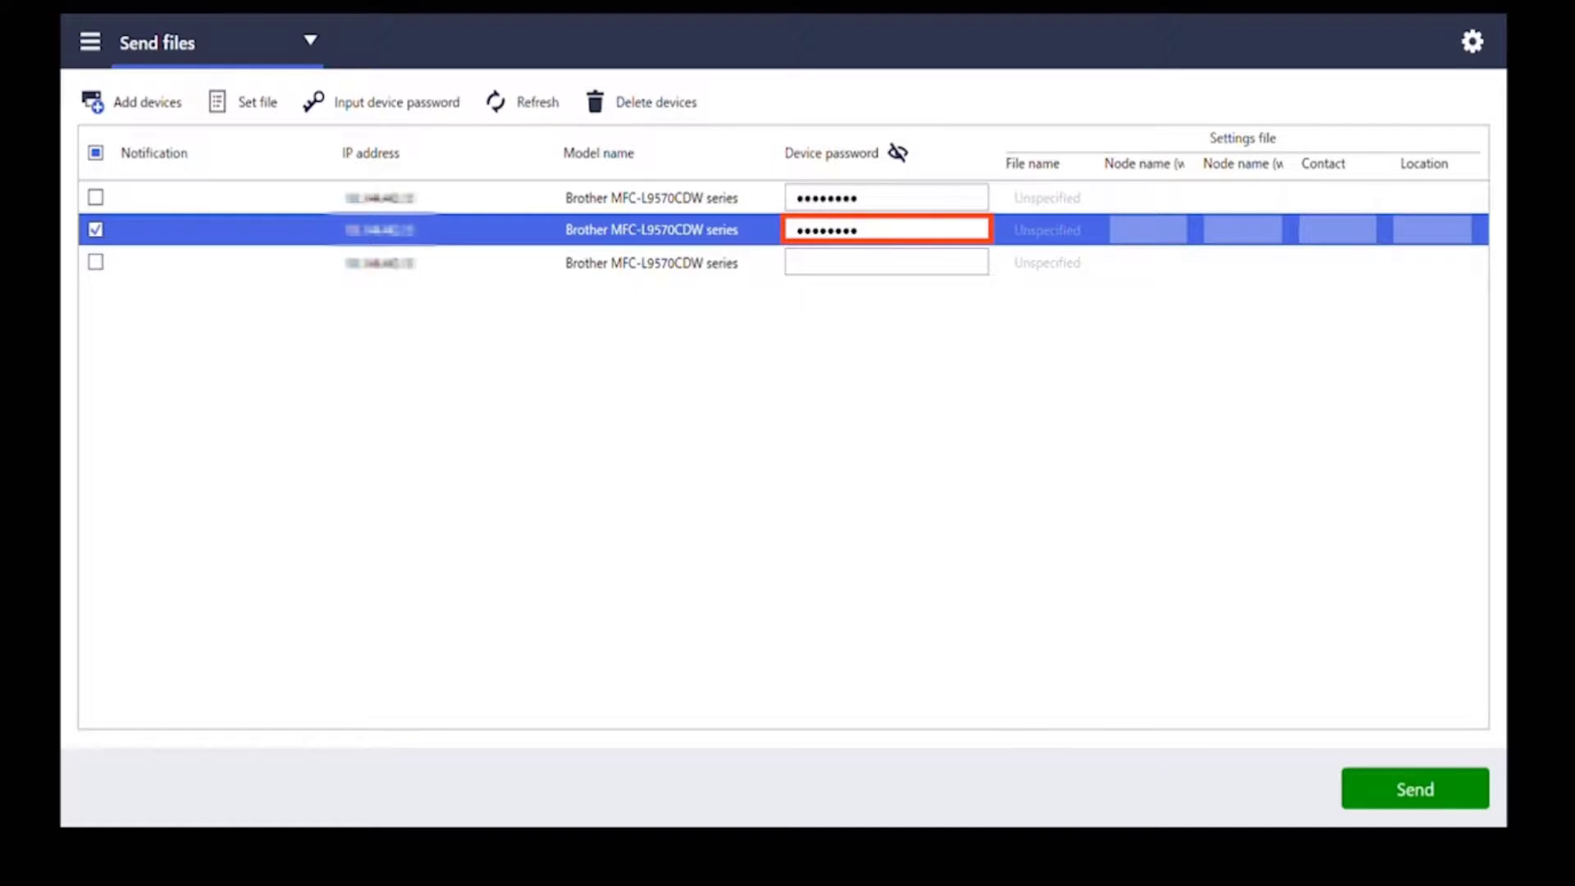
pyautogui.click(96, 233)
pyautogui.click(96, 262)
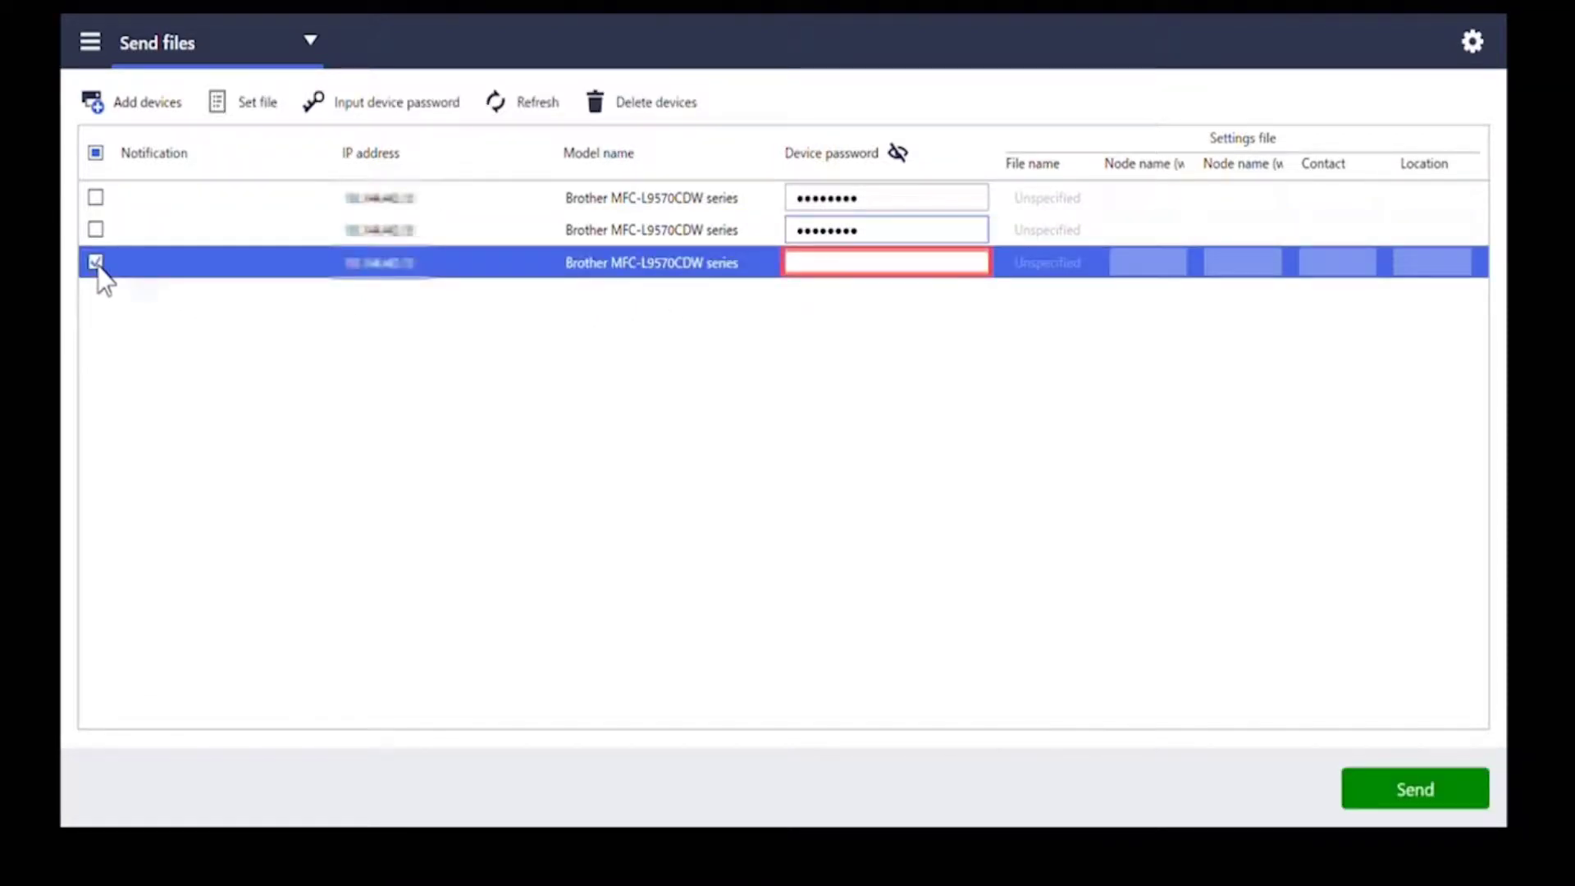
pyautogui.click(819, 274)
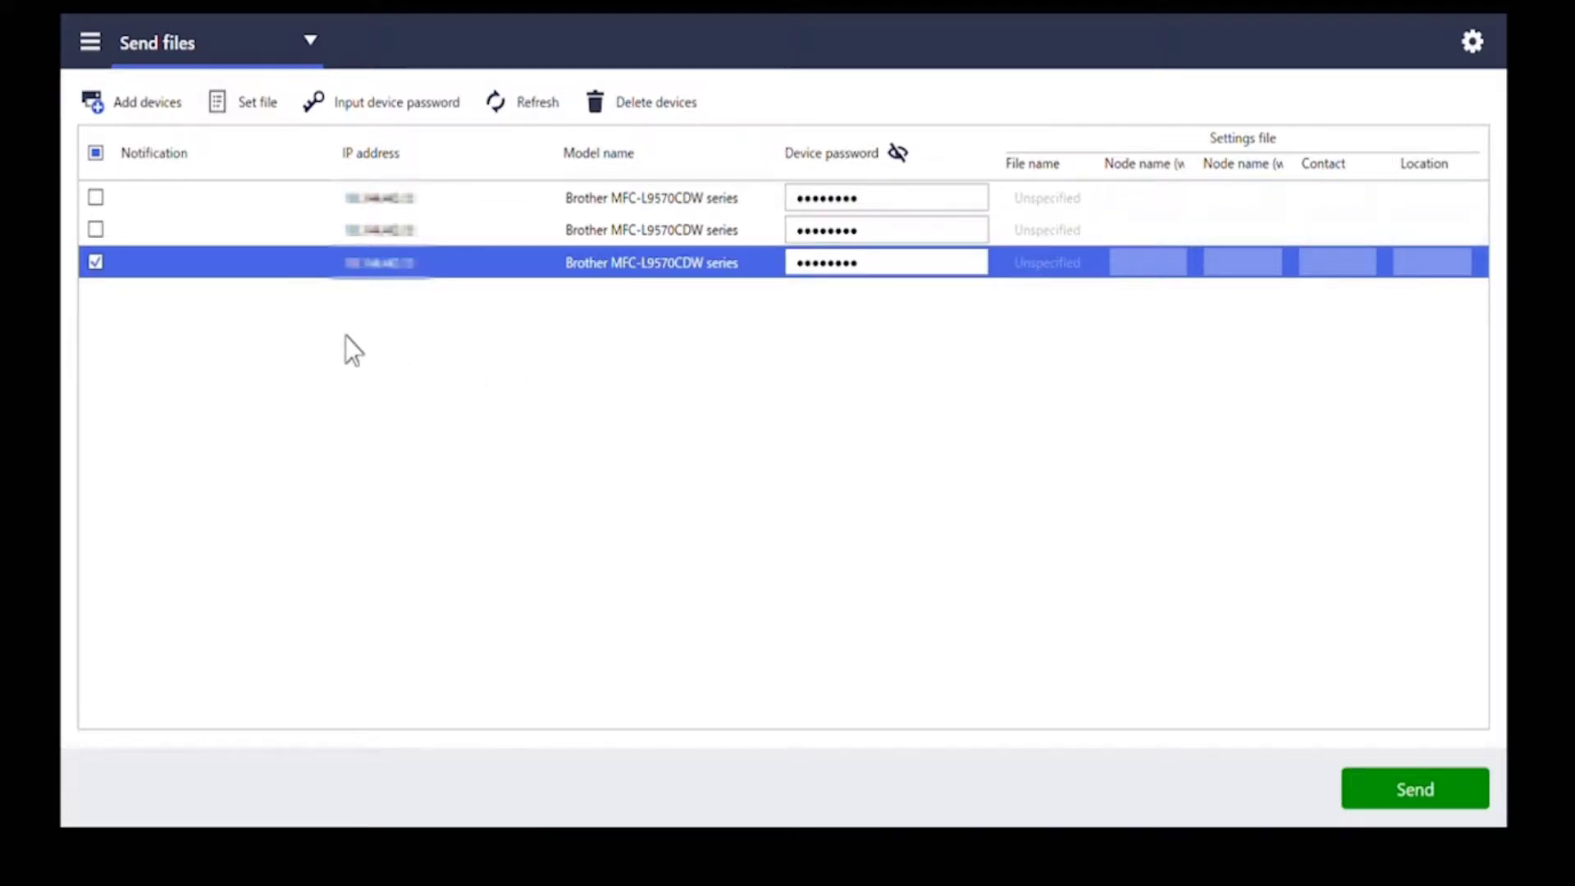
# - Assign the Desktop write_Brother MFC-L9570CDW EDPK file to printers two and three, confirming its password
pyautogui.click(96, 230)
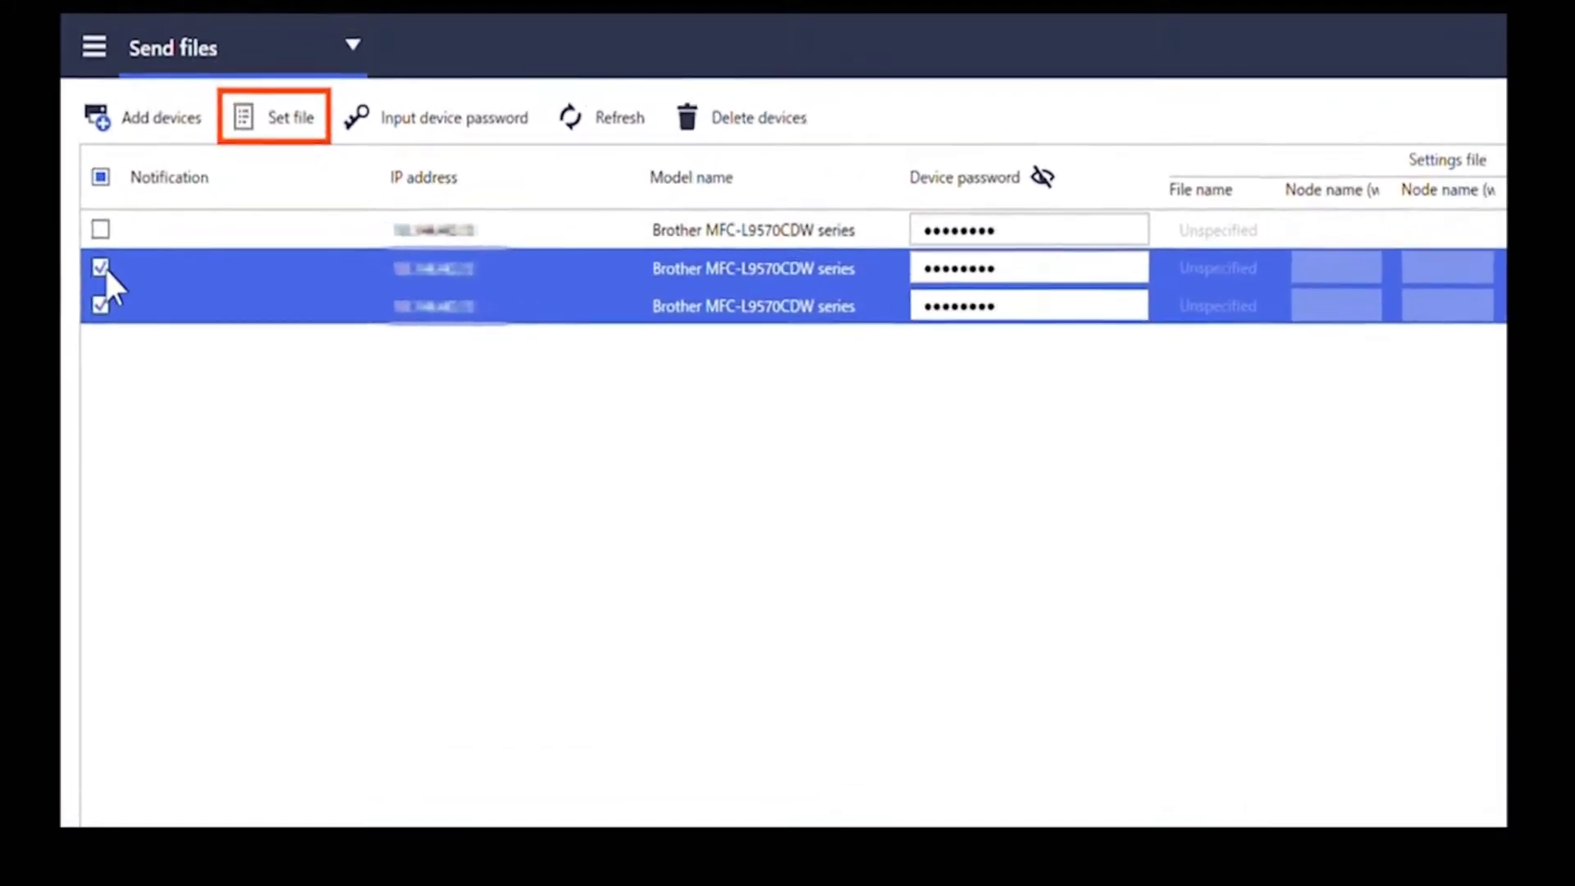
pyautogui.click(329, 141)
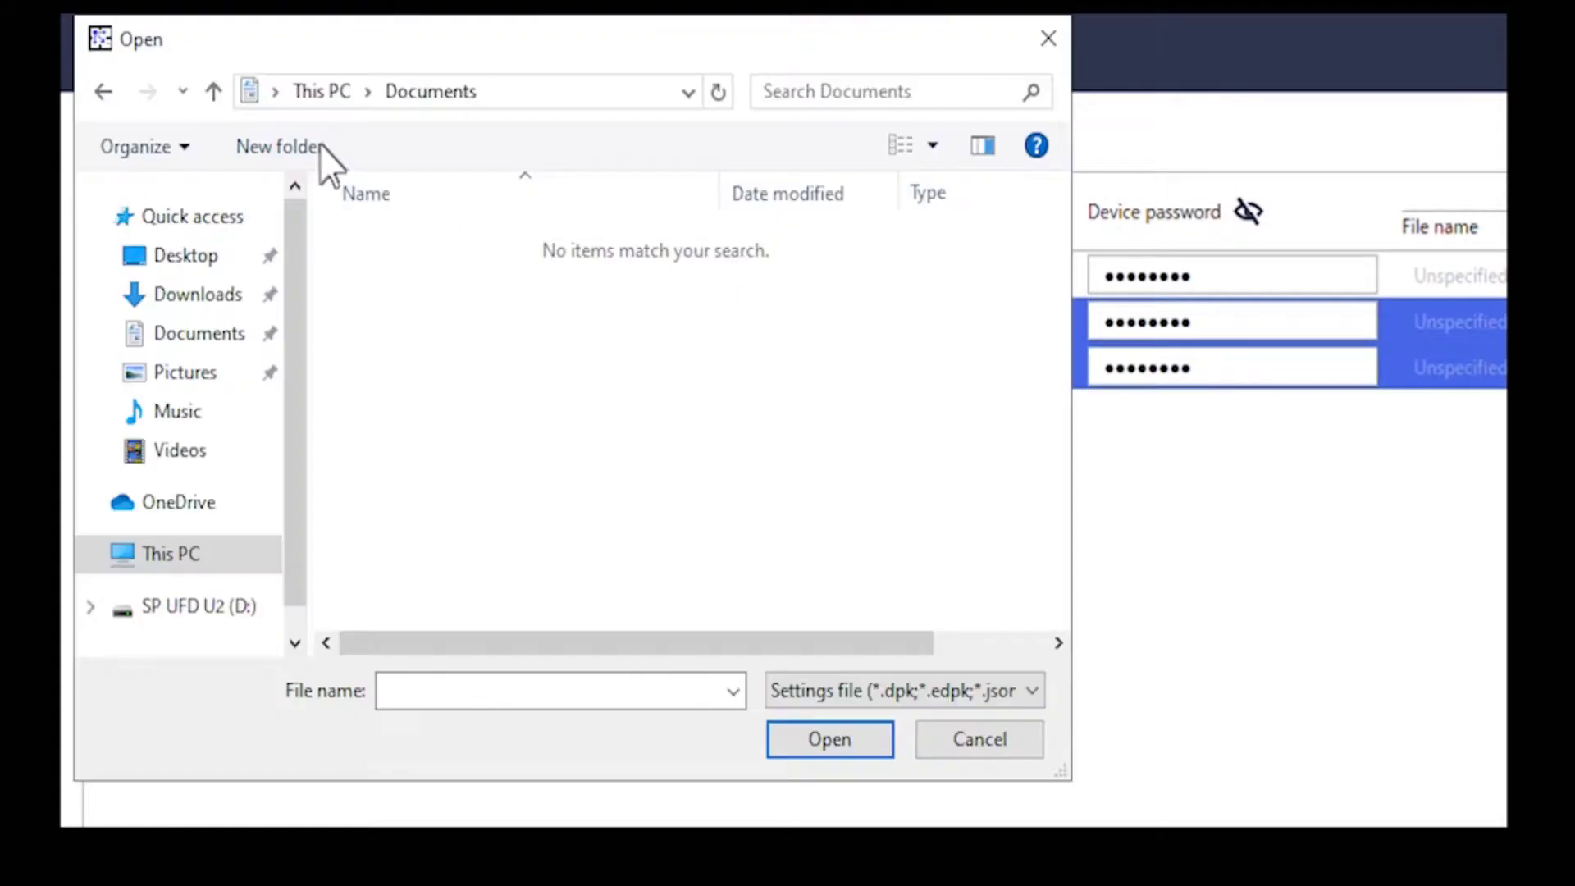
pyautogui.click(201, 256)
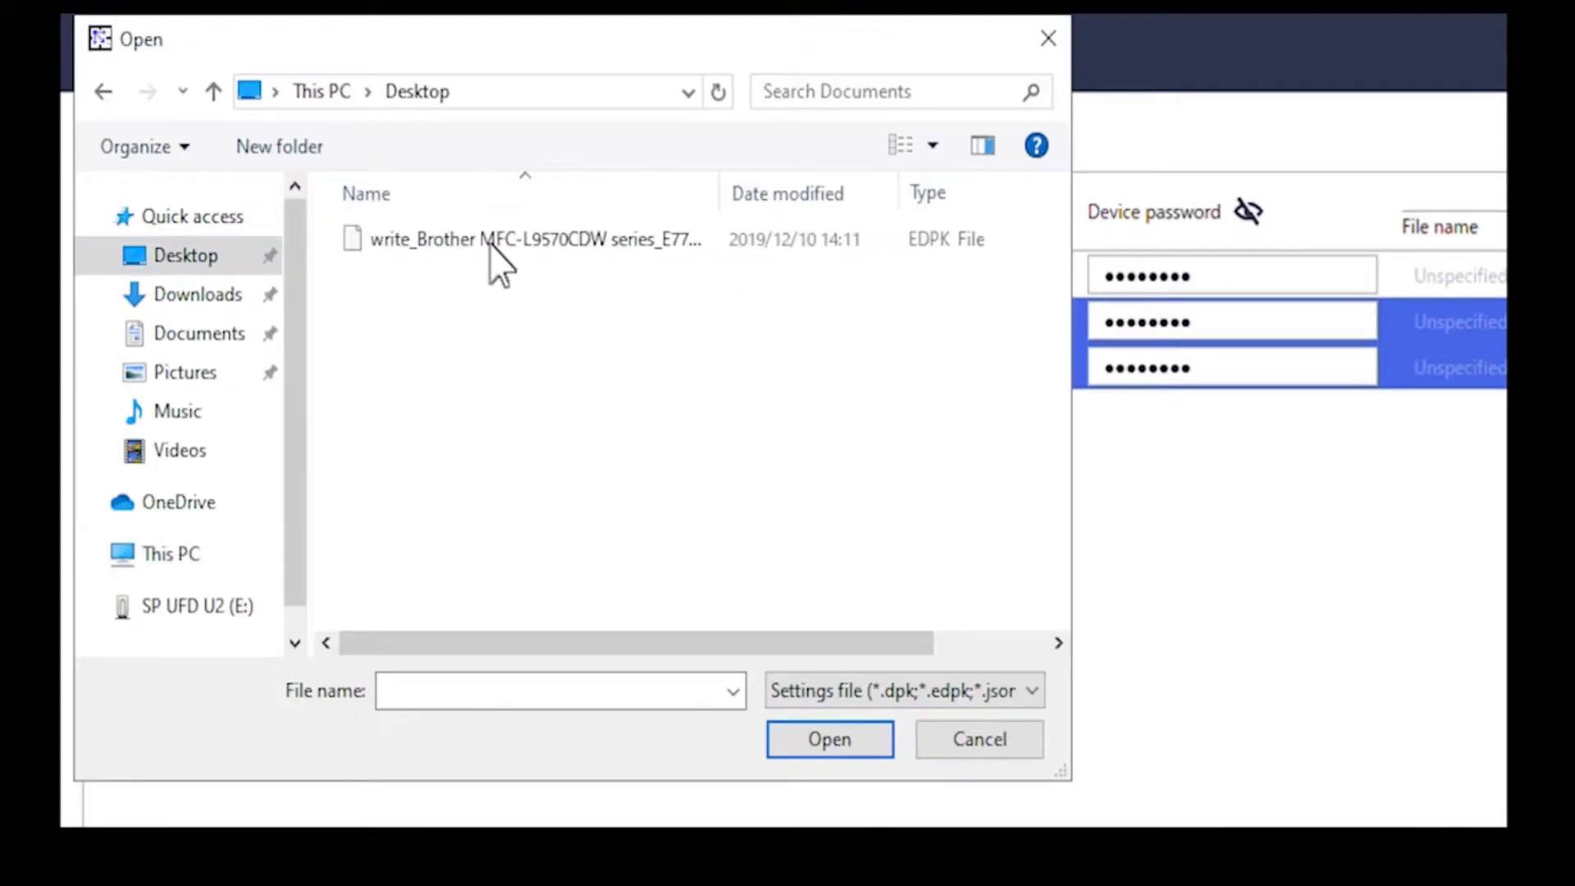
pyautogui.click(492, 244)
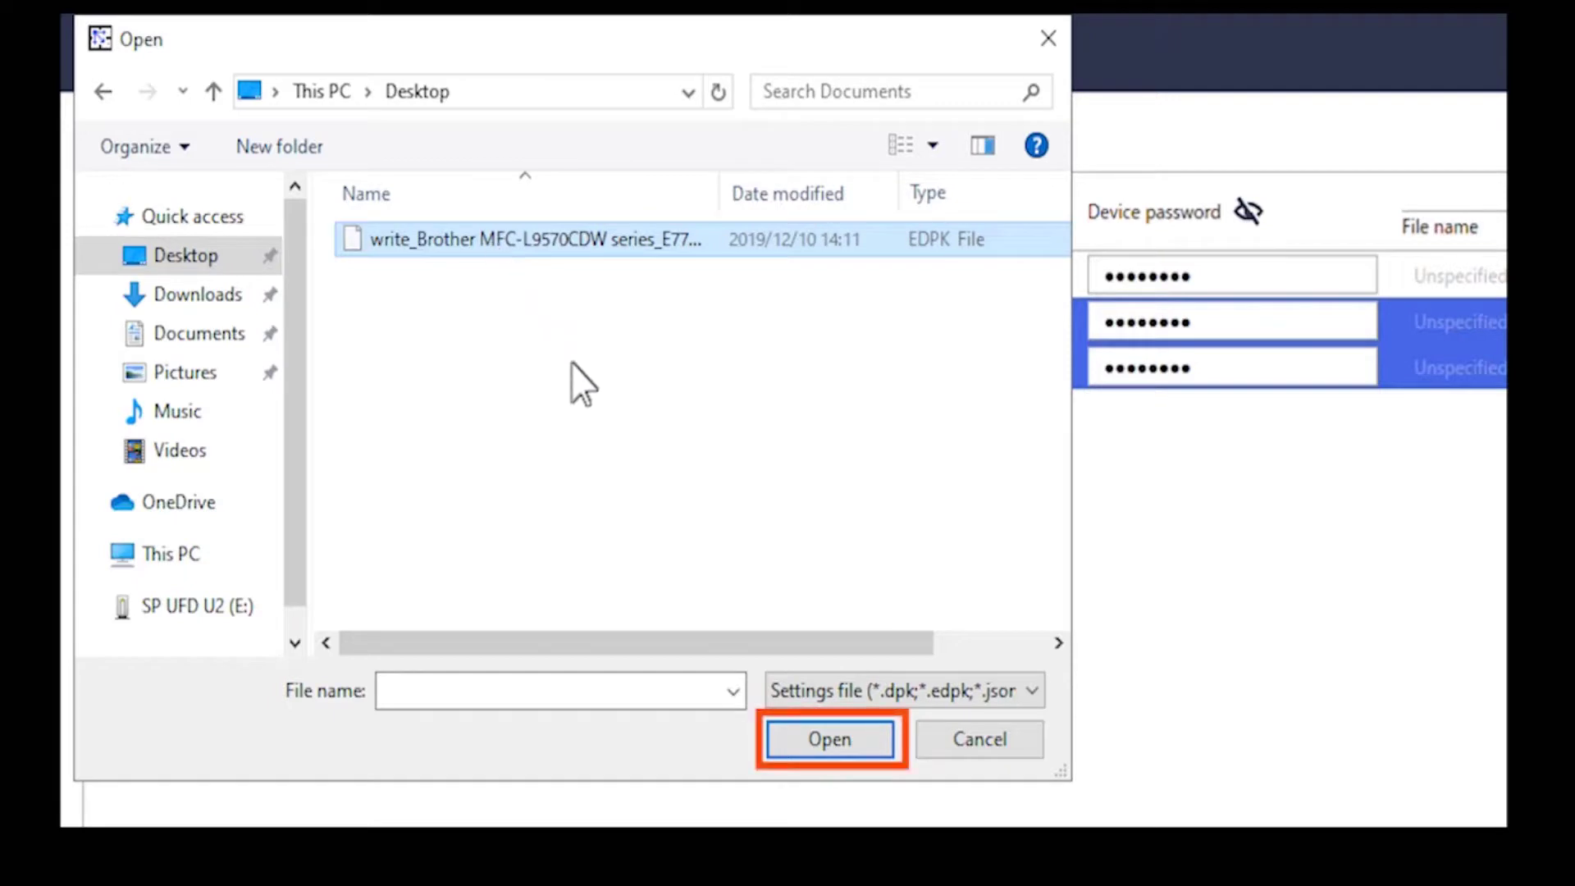
pyautogui.click(831, 741)
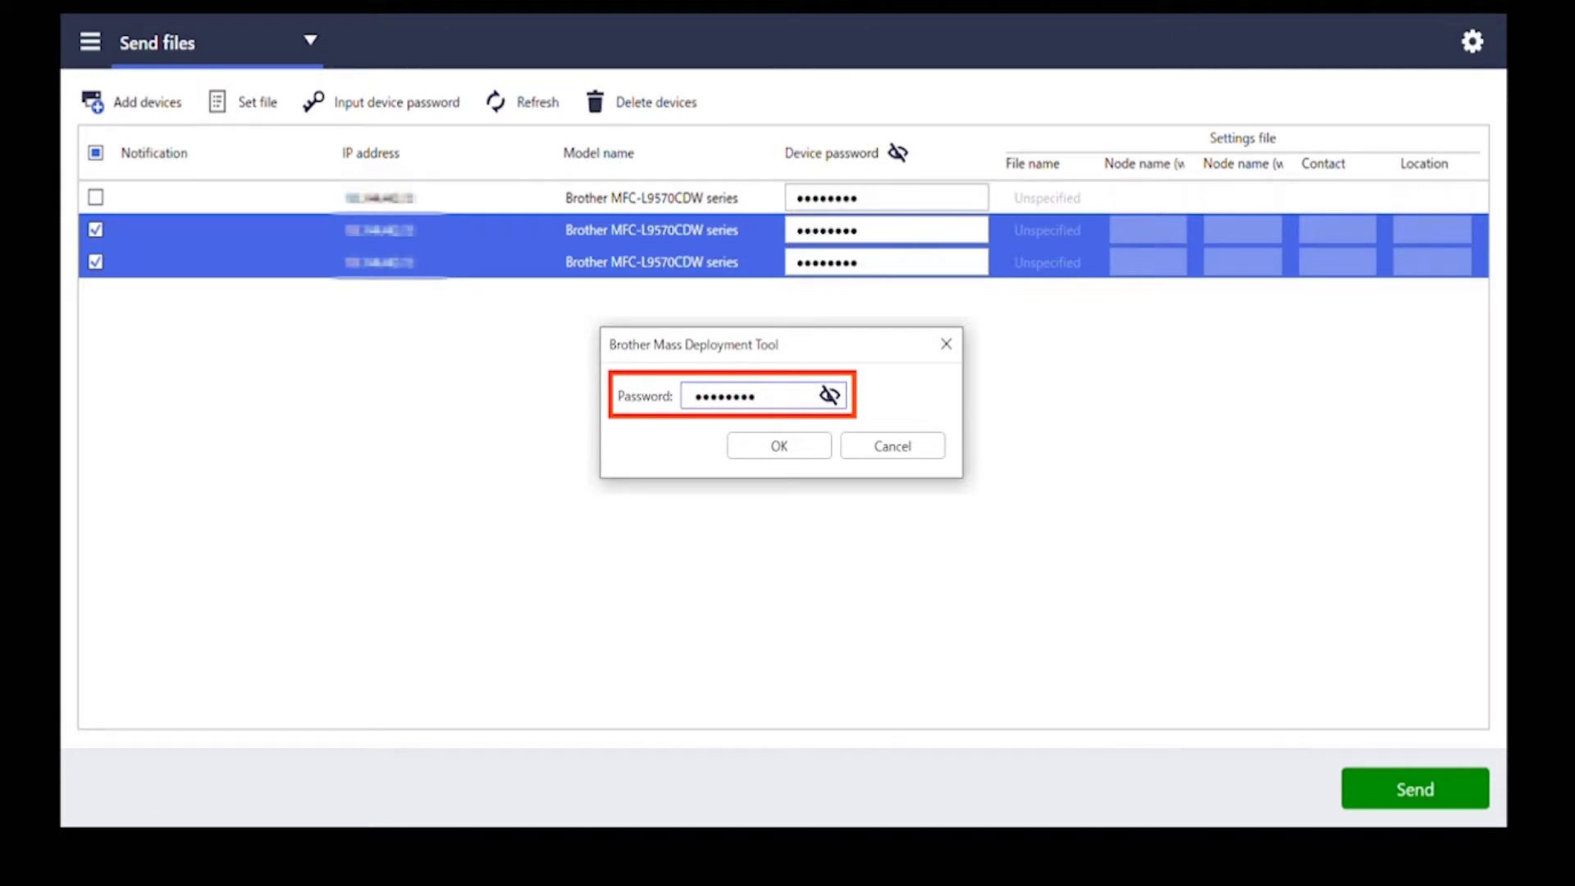
pyautogui.click(777, 444)
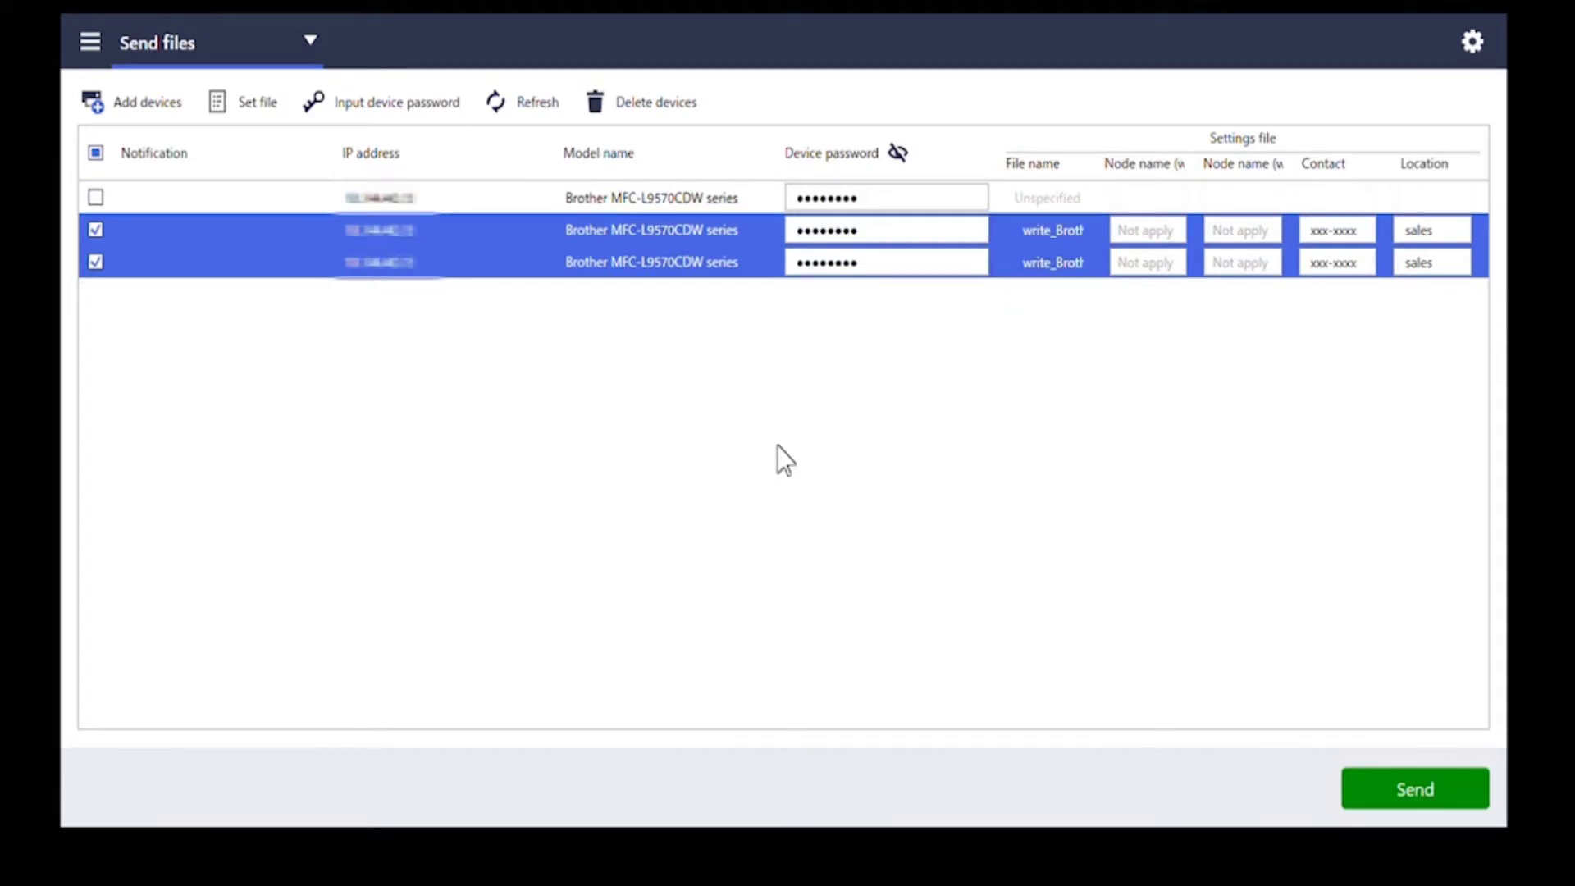
# - Send the settings file to printers two and three and close the success message
pyautogui.click(1395, 796)
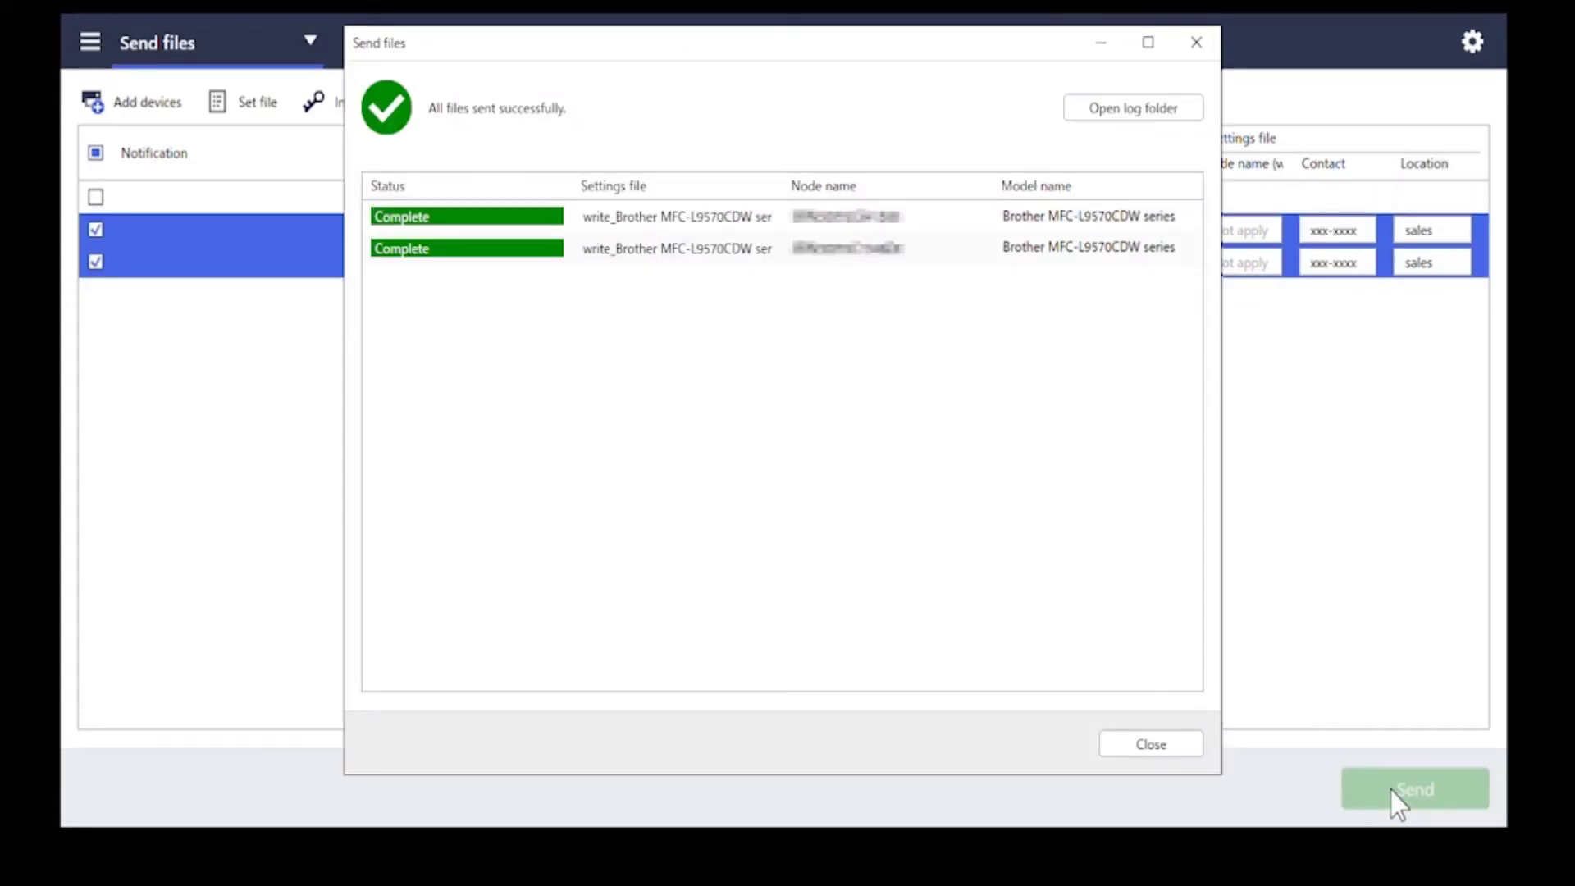
pyautogui.click(1150, 747)
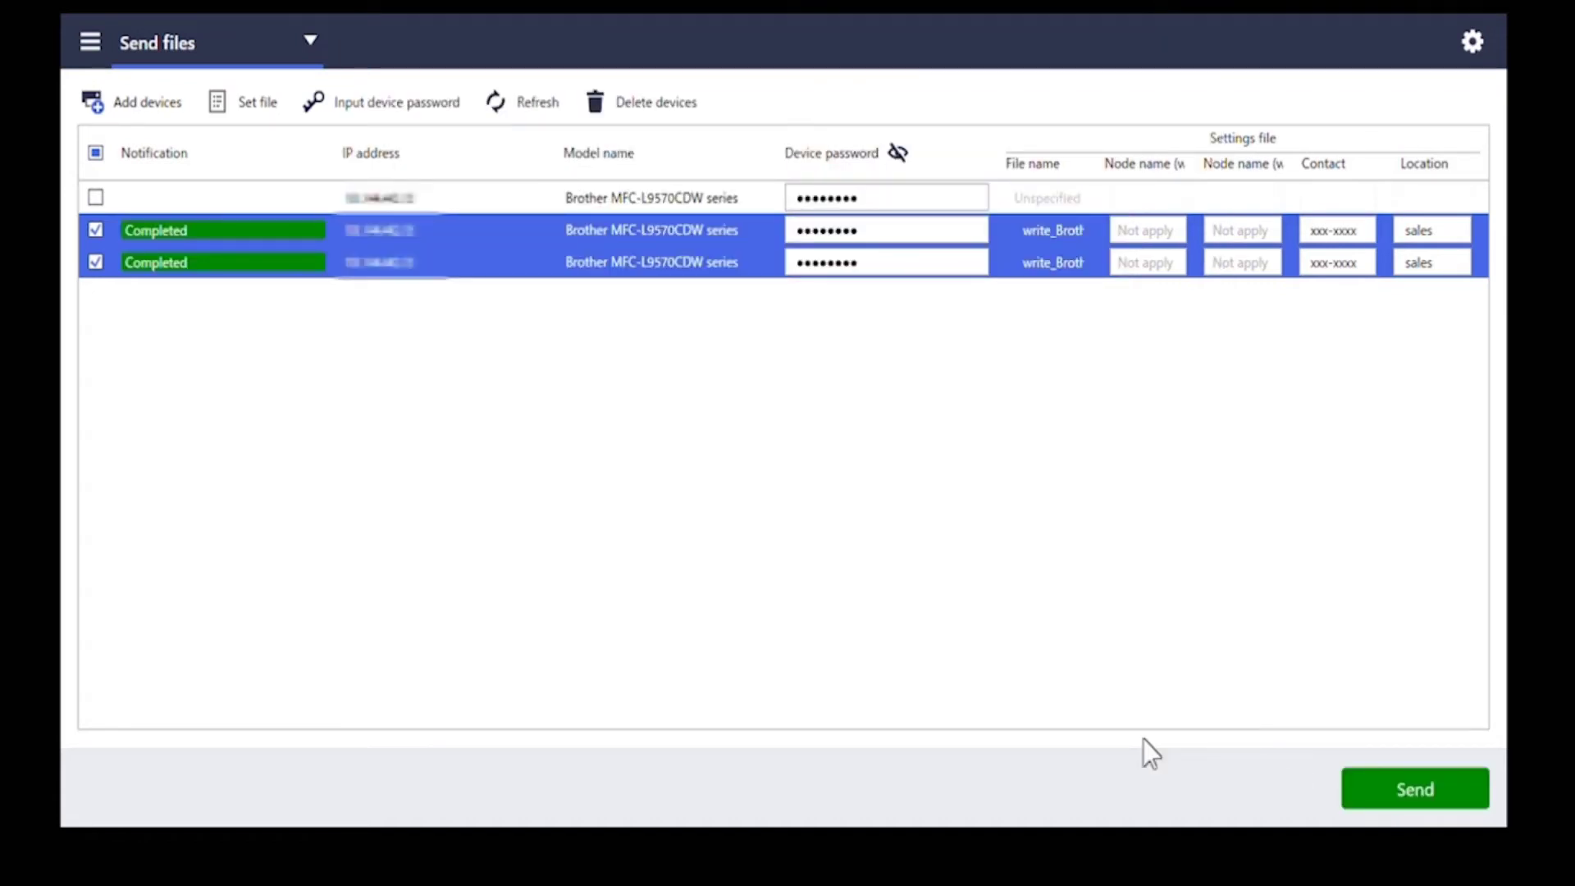